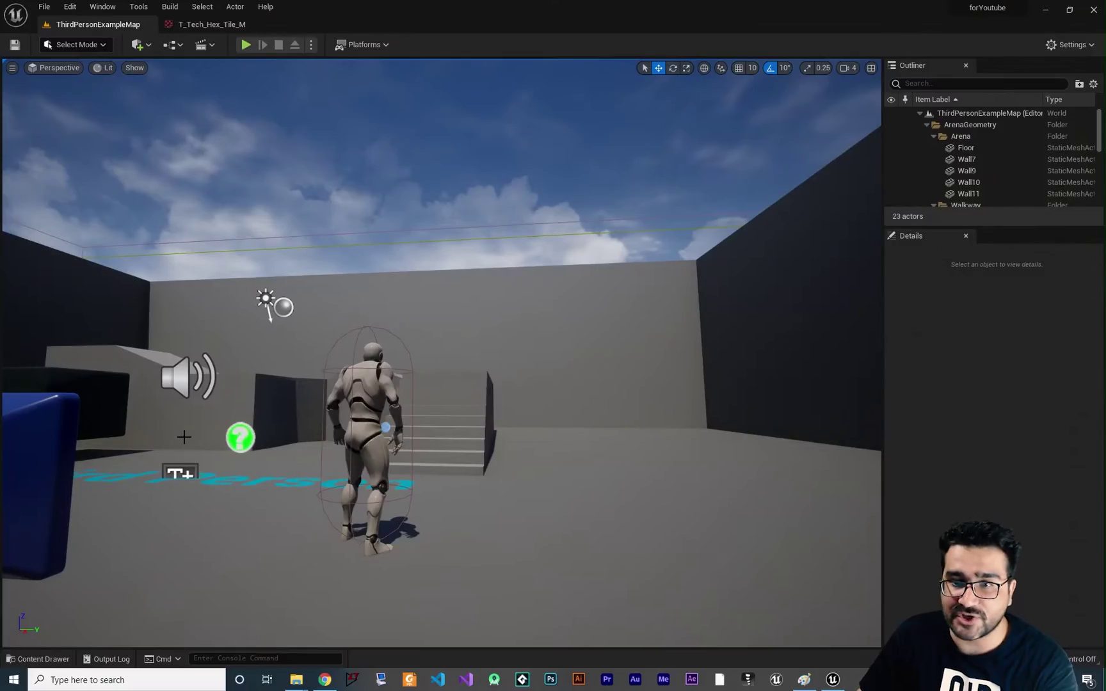
Create a material named m_opacitymask in the myContent/materials folder and open it for editing.
click(50, 659)
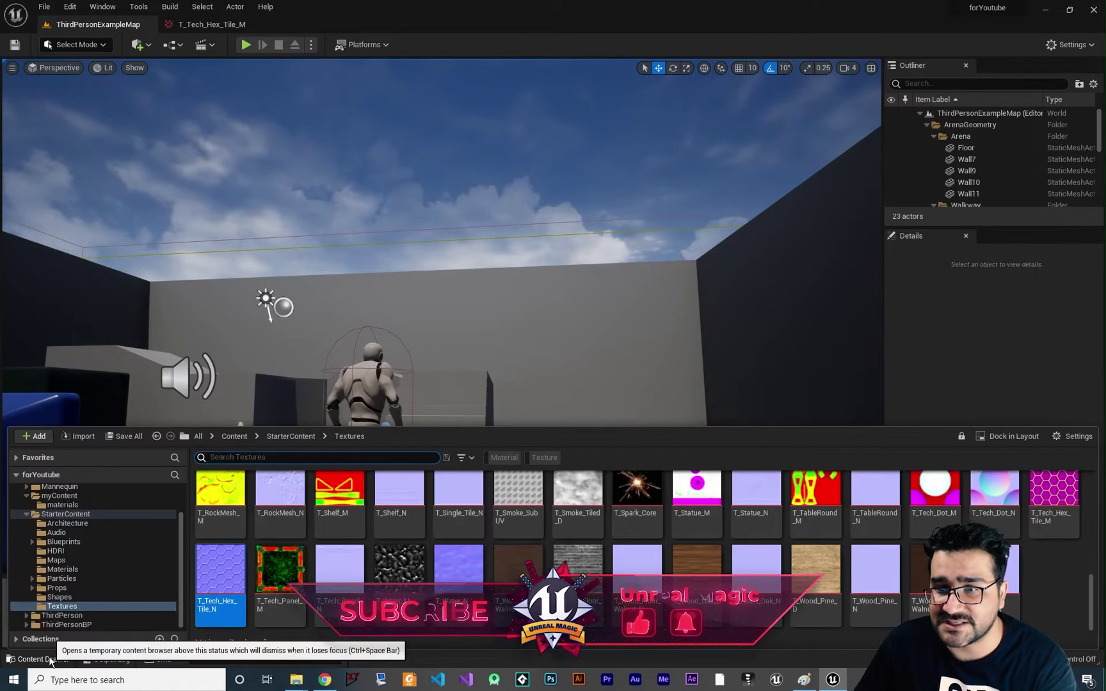
click(62, 506)
right_click(587, 572)
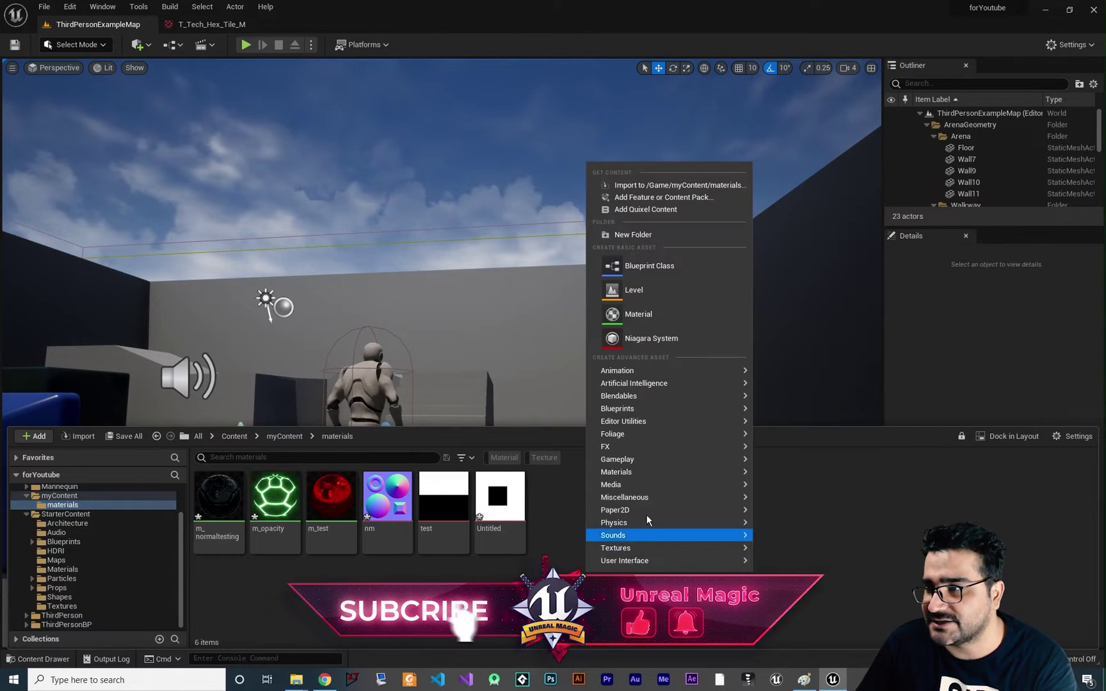
click(638, 314)
text(m_opacit)
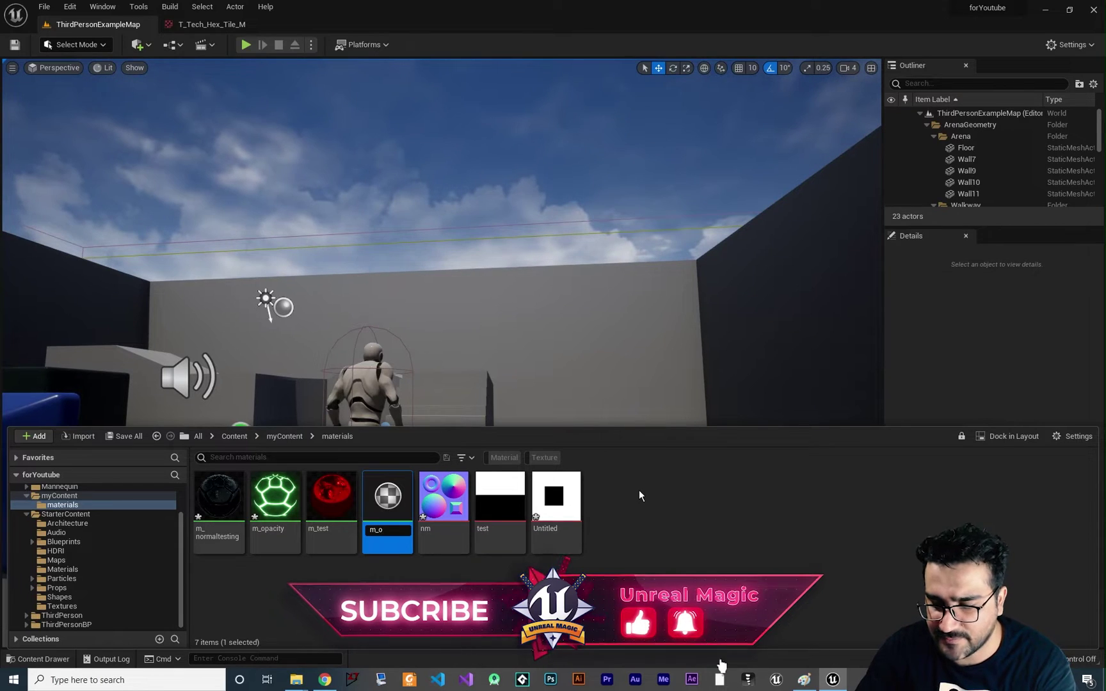
key(Return)
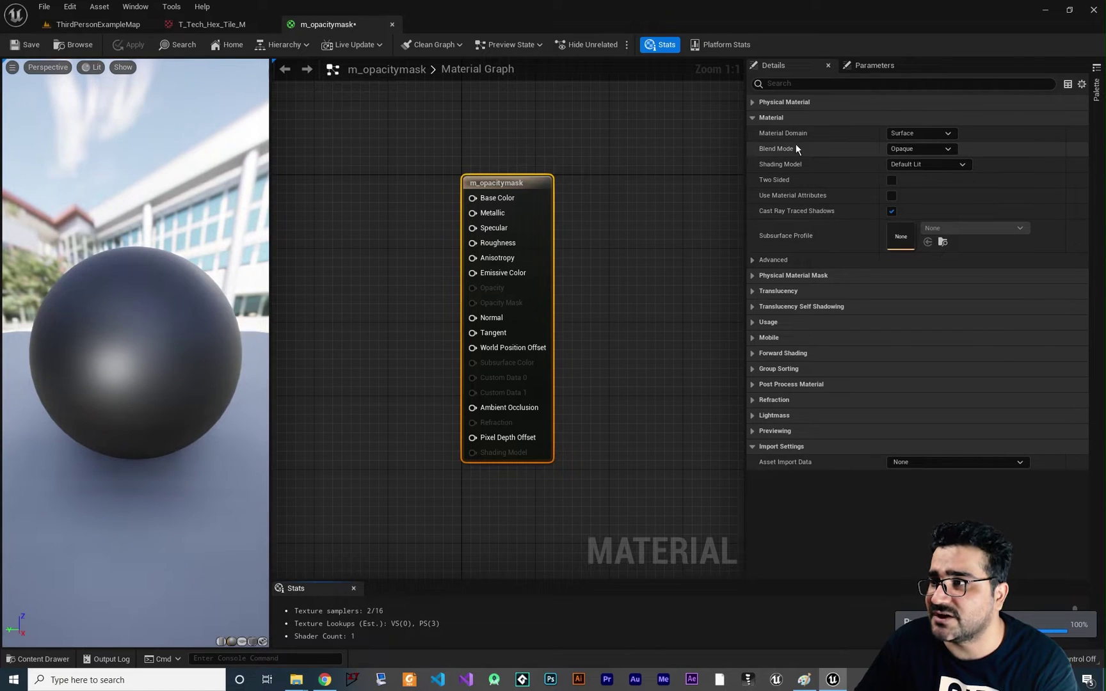
Set the material's blend mode to Translucent.
click(913, 147)
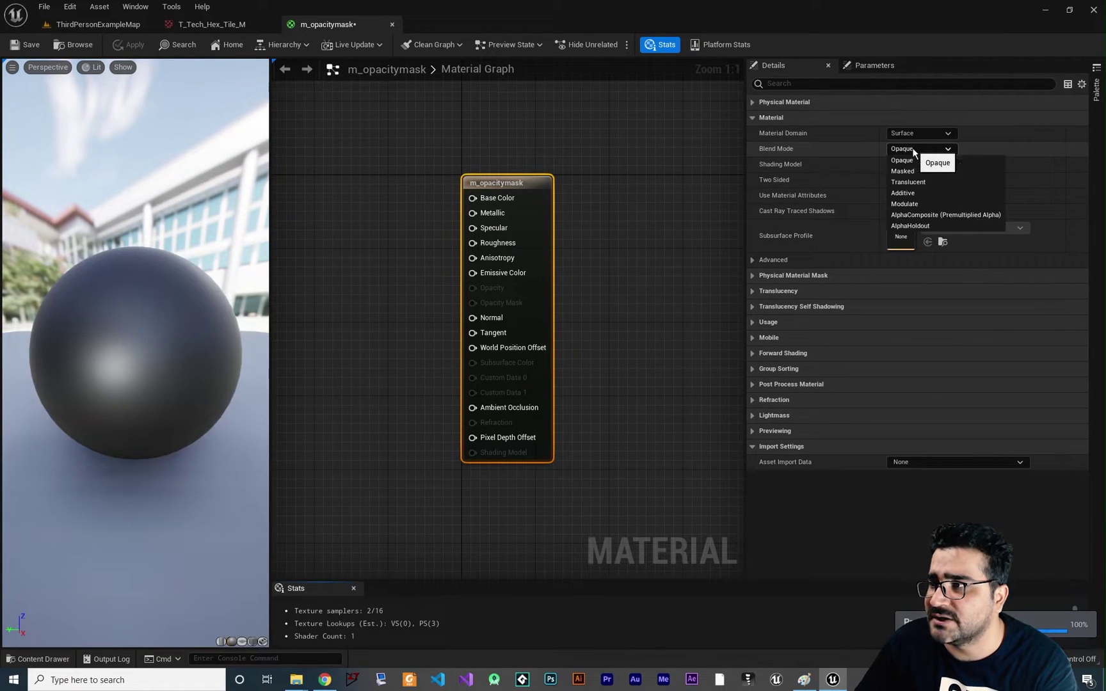
click(915, 181)
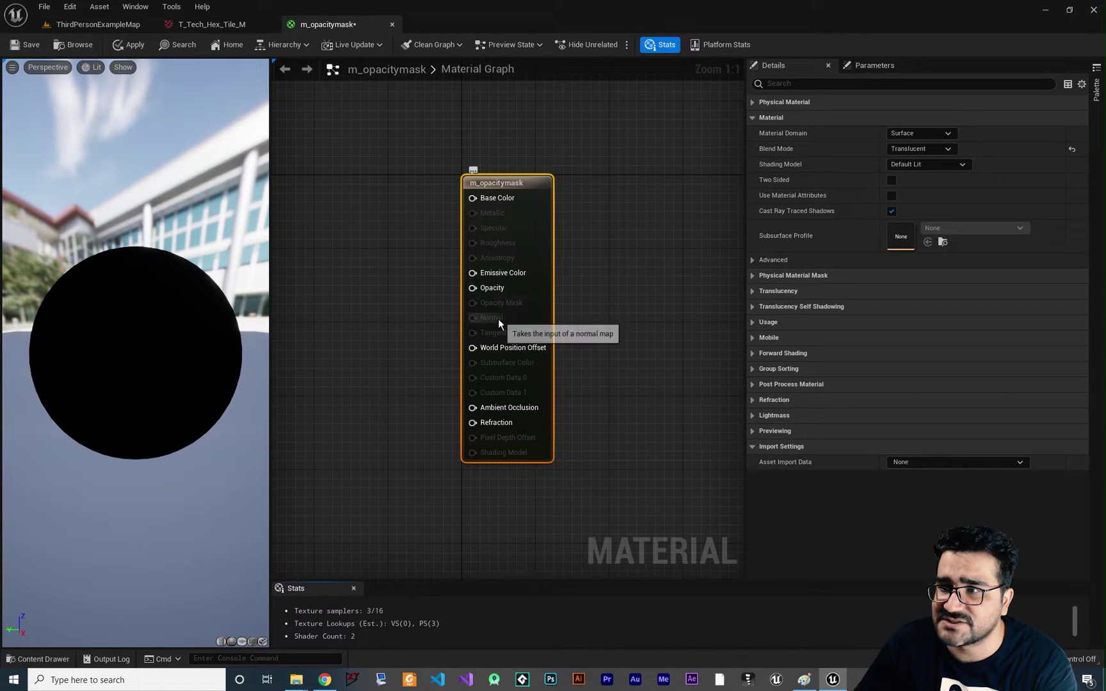
right_drag(508, 320, 467, 340)
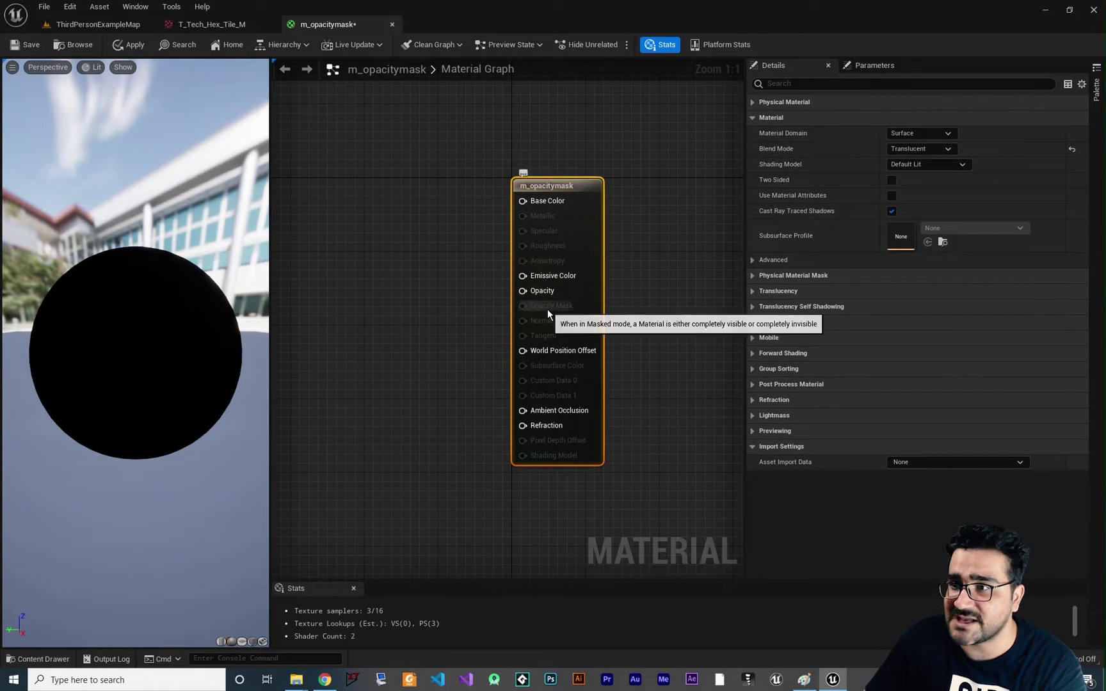
Set the material's blend mode to Masked.
click(907, 149)
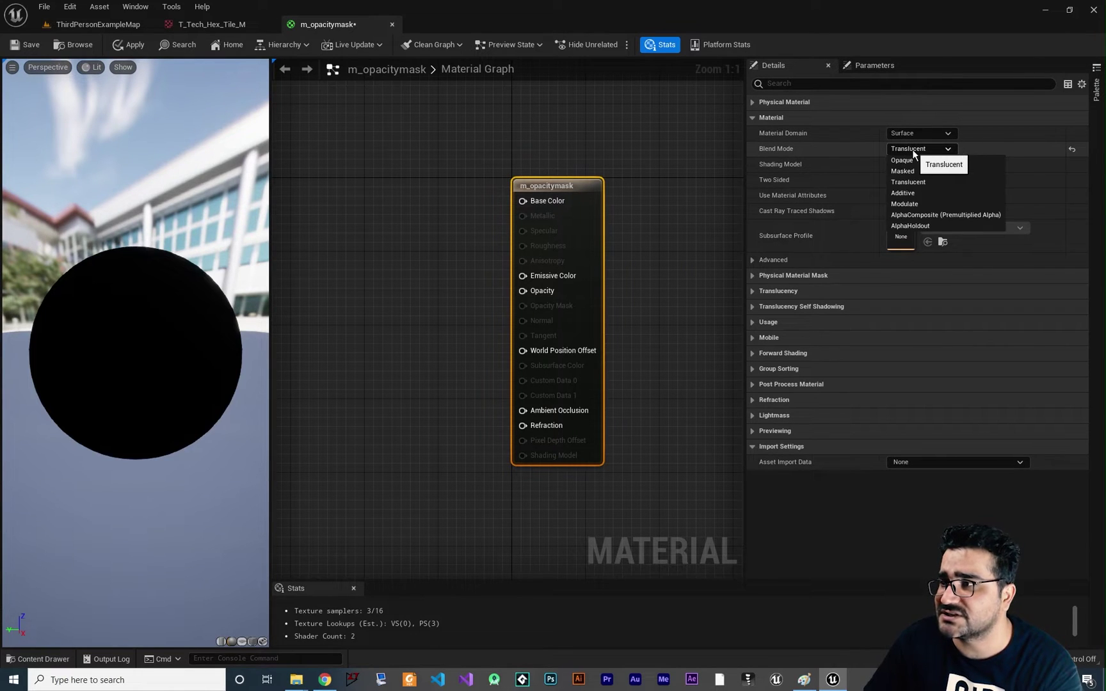
click(912, 170)
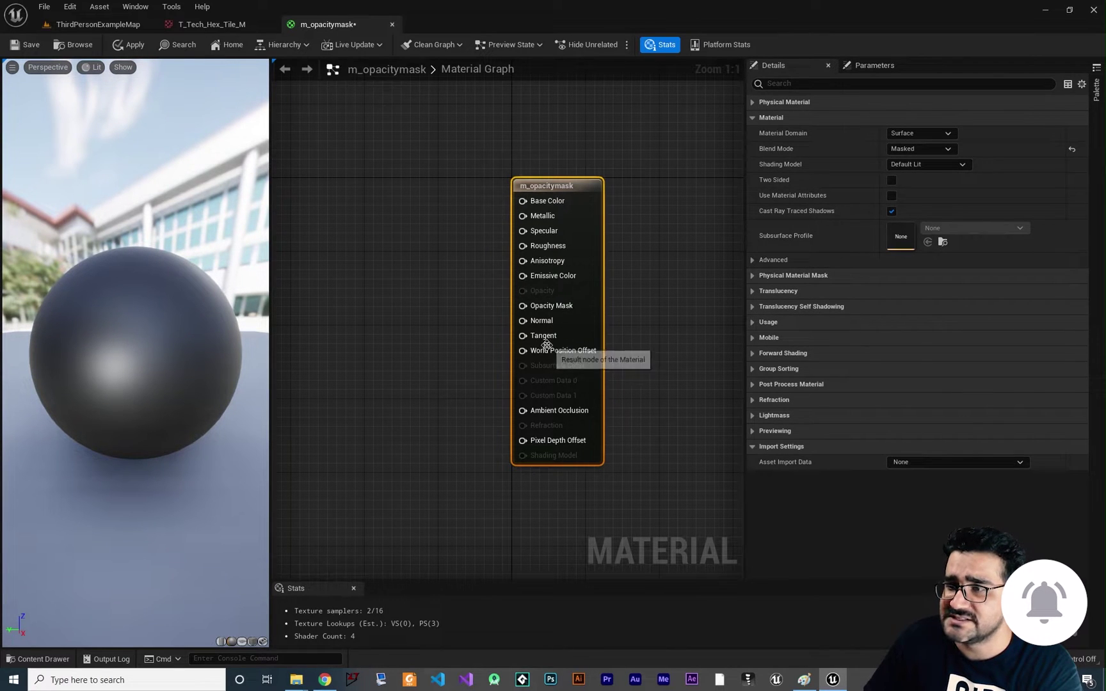
right_drag(434, 277, 463, 302)
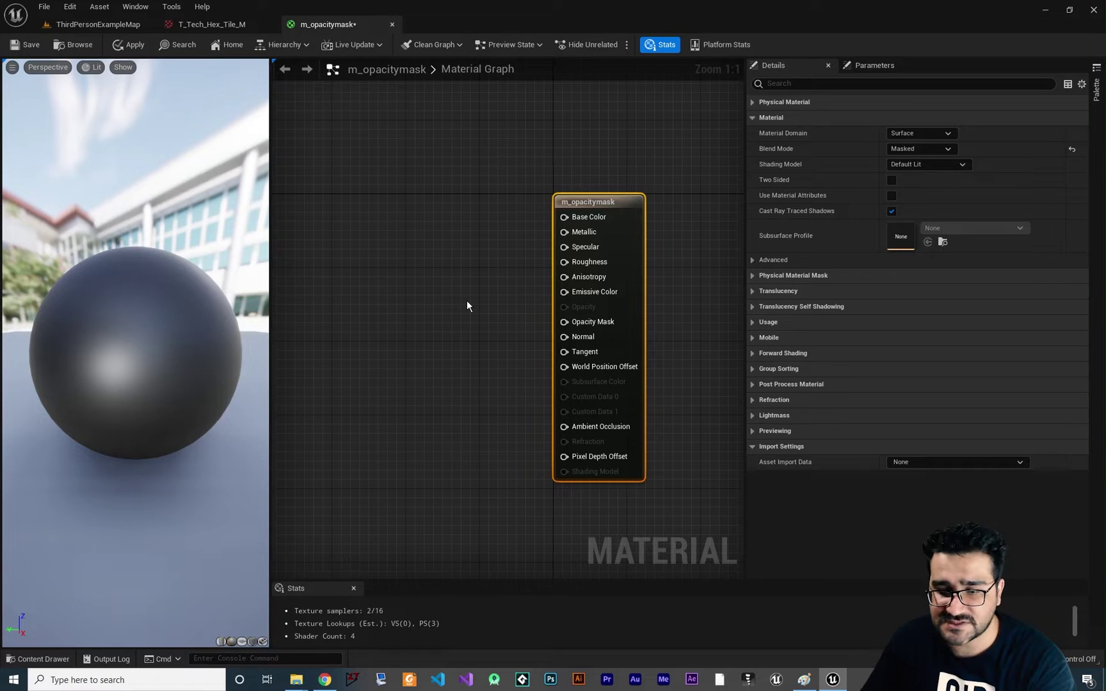
right_drag(440, 302, 474, 311)
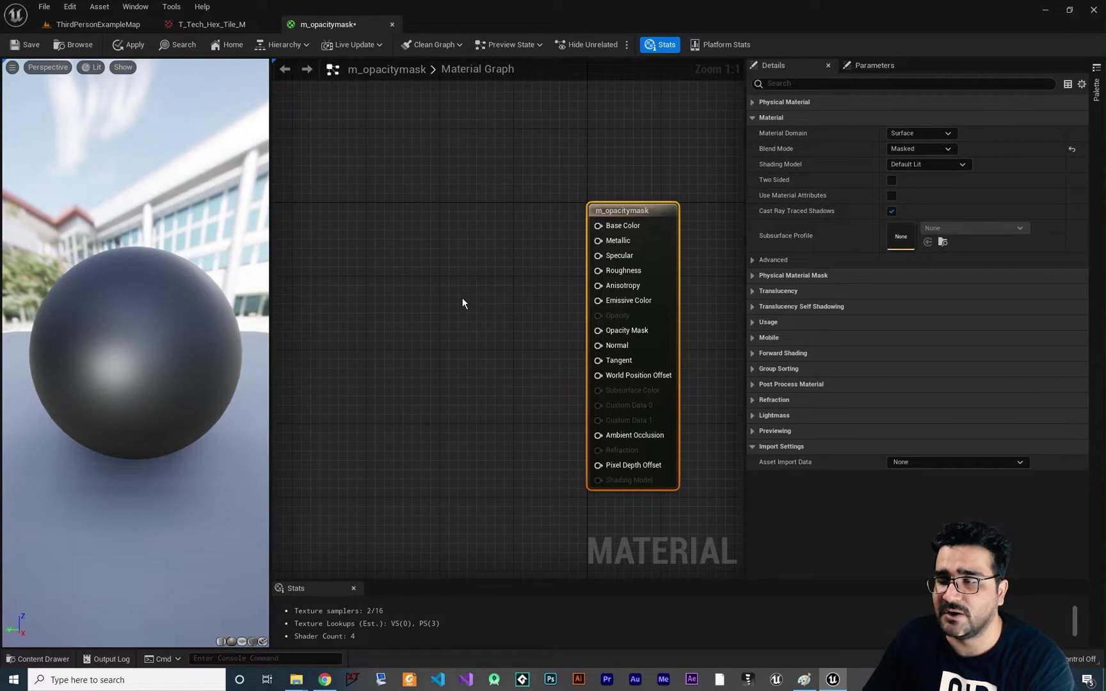
Add a Constant node with value 0 to the graph and connect it to the Opacity Mask input.
key(1)
click(445, 303)
drag(454, 305, 506, 339)
drag(570, 324, 599, 332)
drag(427, 272, 427, 299)
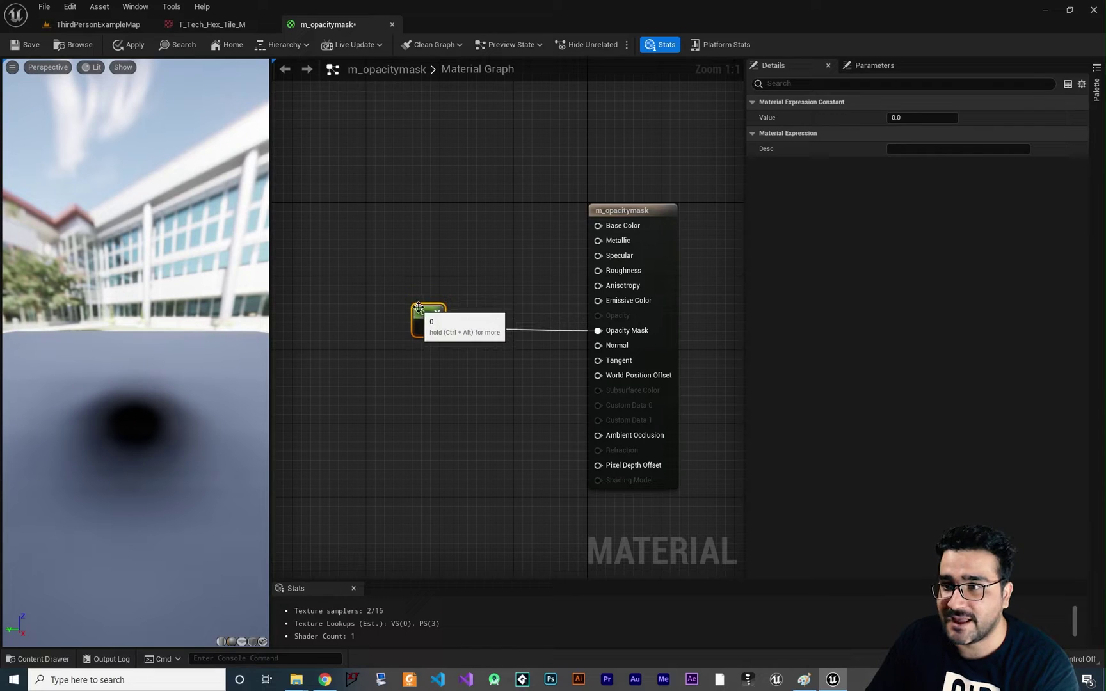
Set the constant feeding Opacity Mask to 1 and check the preview sphere.
drag(428, 307, 428, 316)
text(1)
key(Return)
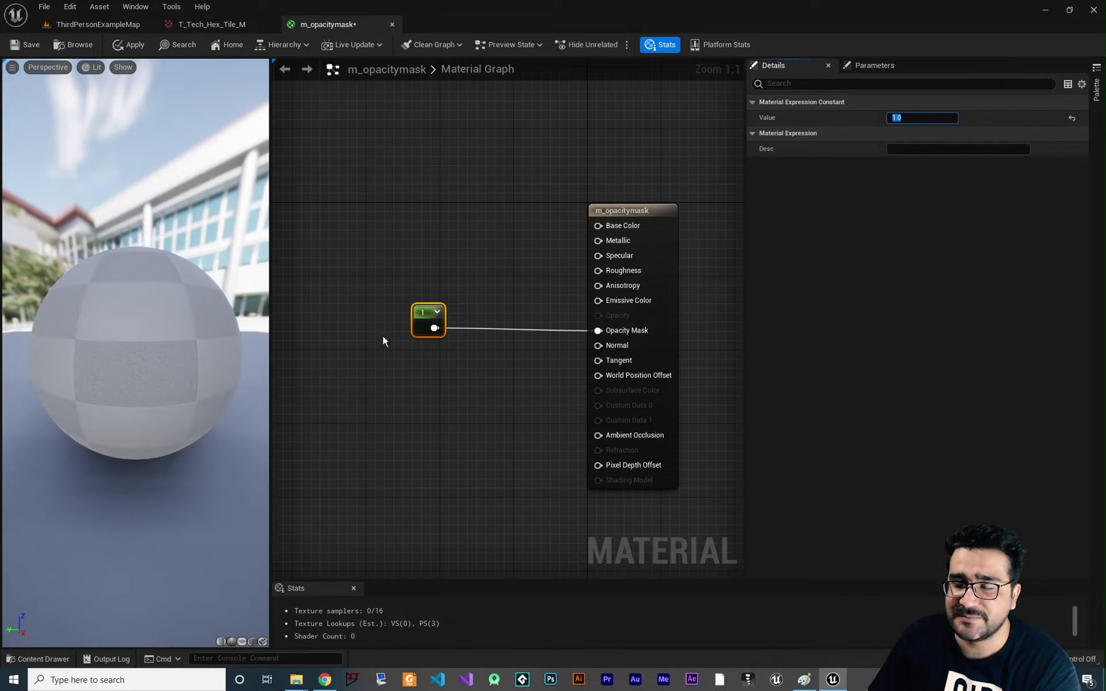
drag(148, 351, 186, 351)
Try a value of 0.5 for the Opacity Mask constant and delete the constant node.
click(922, 117)
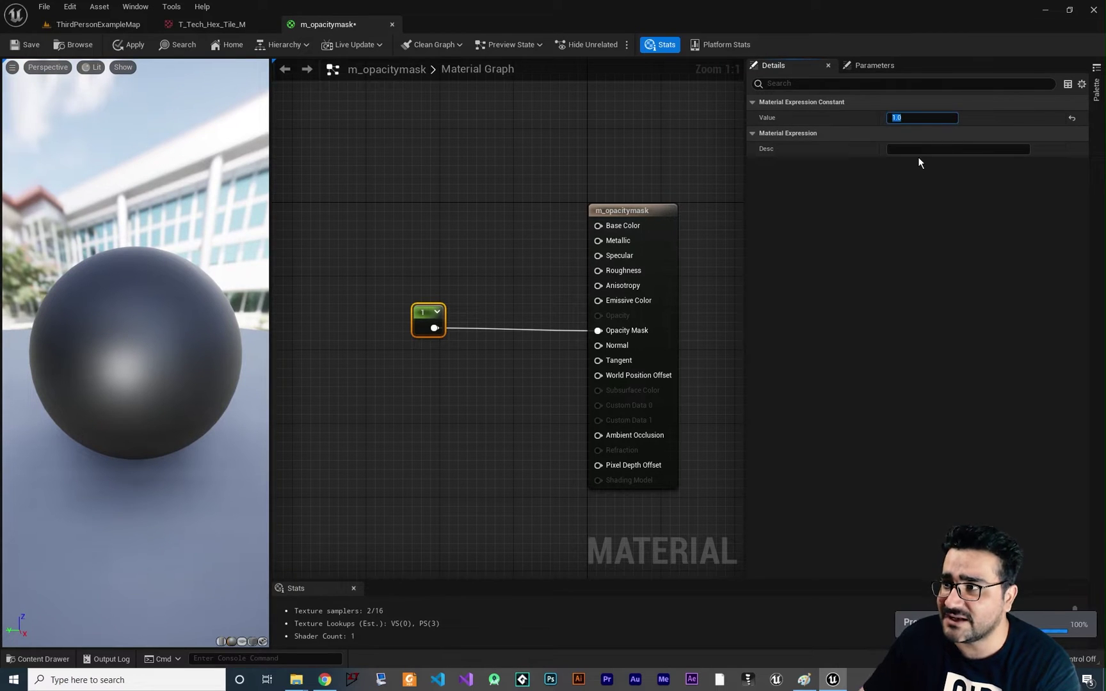
text(0.5)
key(Return)
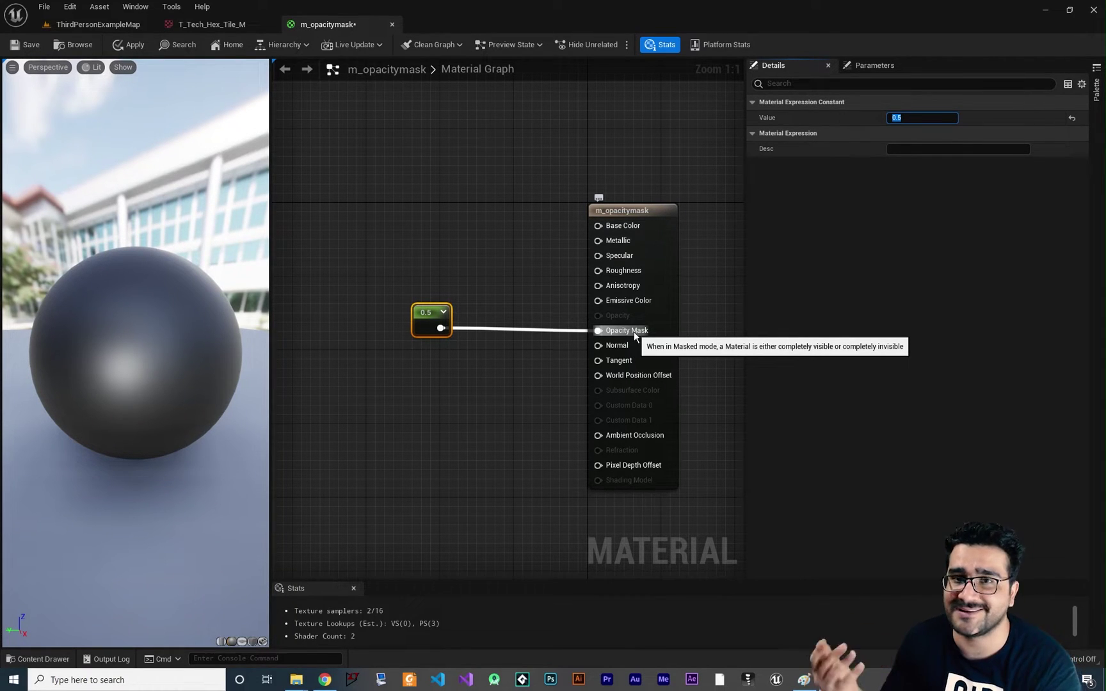
right_drag(463, 382, 493, 375)
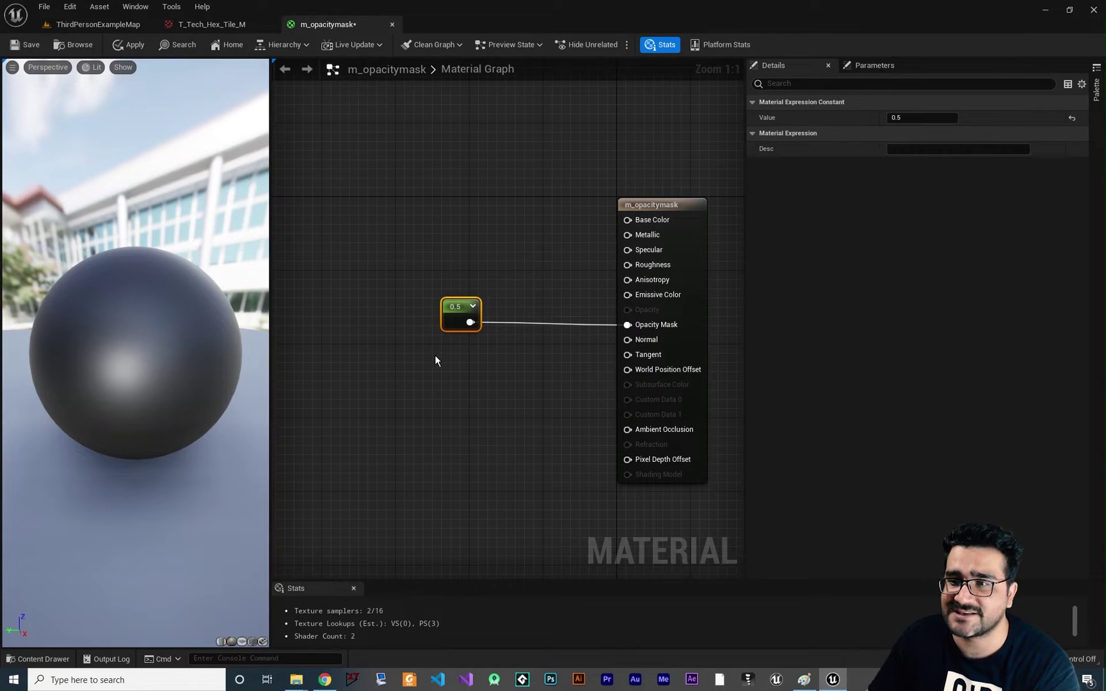
key(Delete)
Check the black-and-white mask image in Paint and add the Untitled texture to the material graph as a Texture Sample.
click(41, 659)
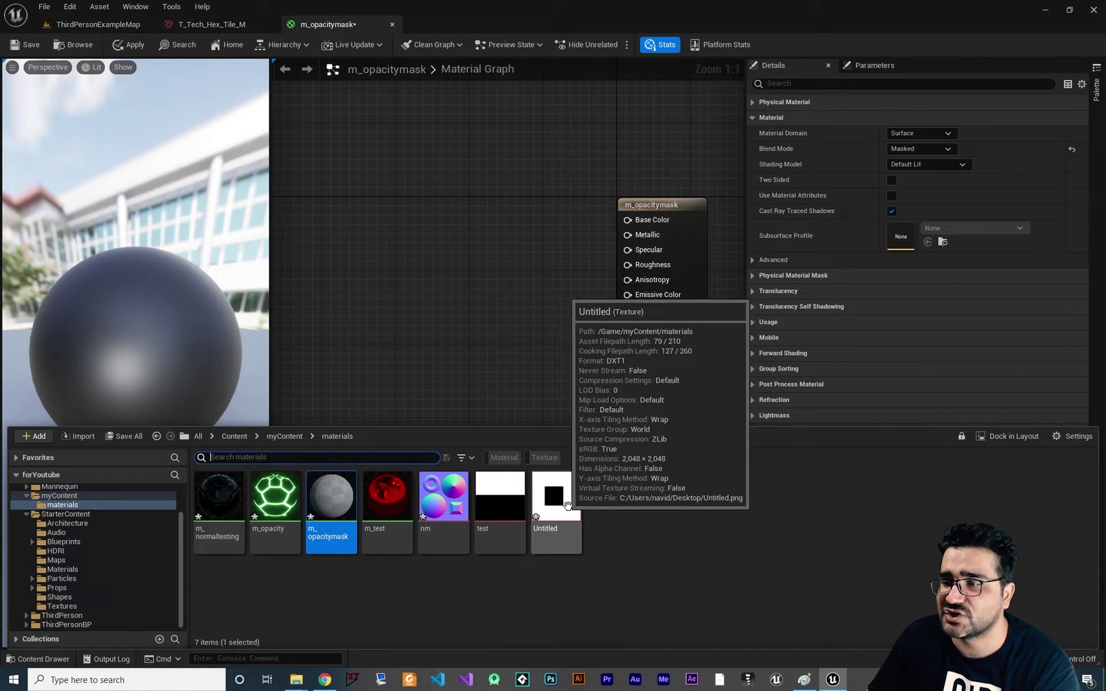
click(804, 680)
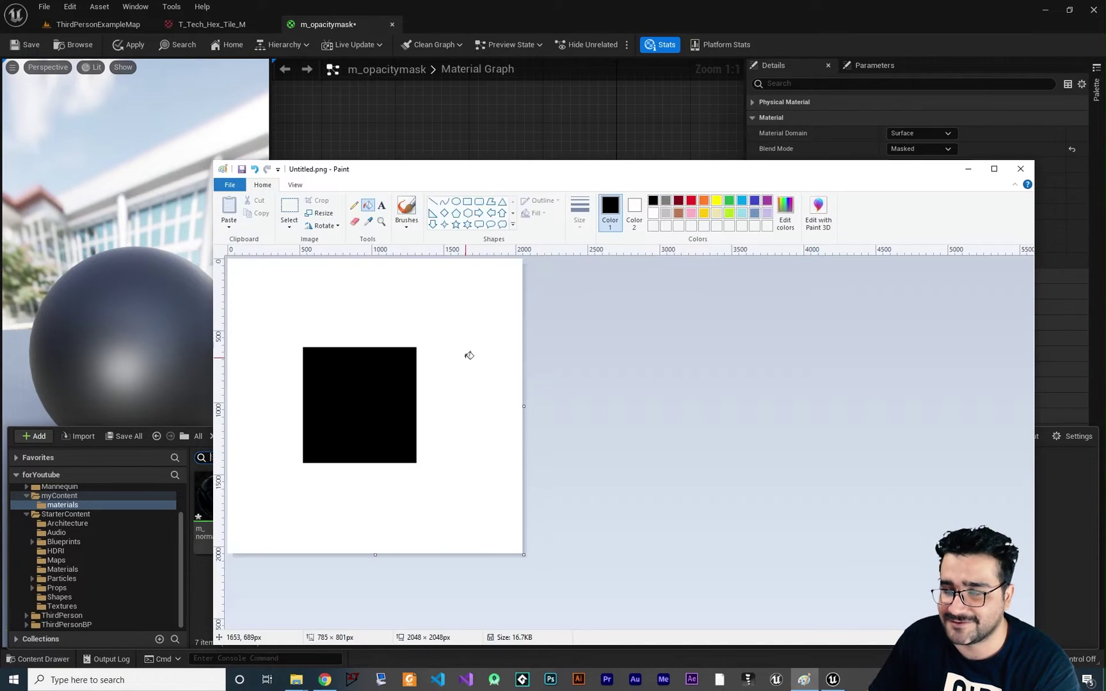
click(969, 169)
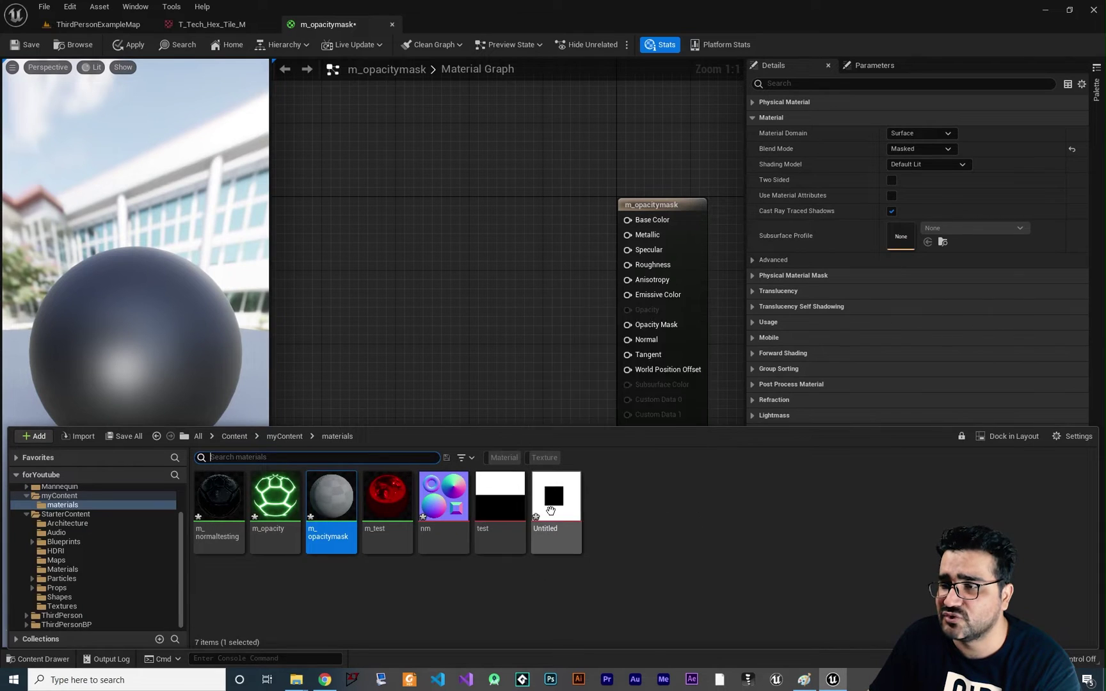
mouse_move(554, 509)
mouse_down()
mouse_move(410, 284)
mouse_move(413, 259)
mouse_up()
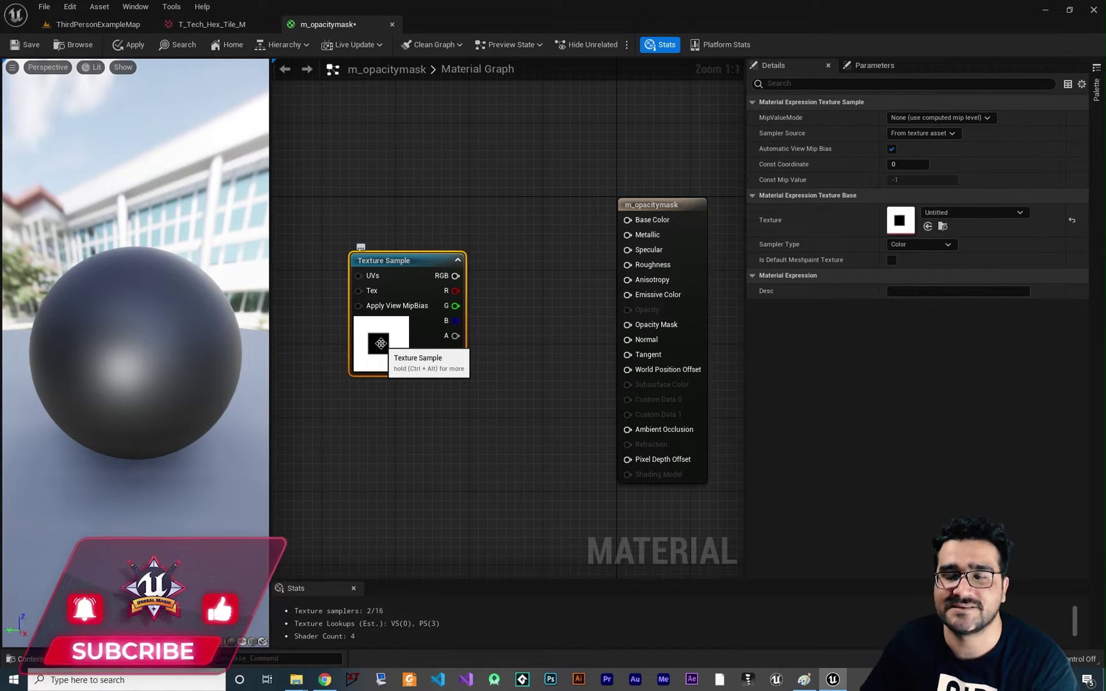
Switch the preview mesh to a plane and connect the mask texture's RGB output to Opacity Mask.
click(241, 640)
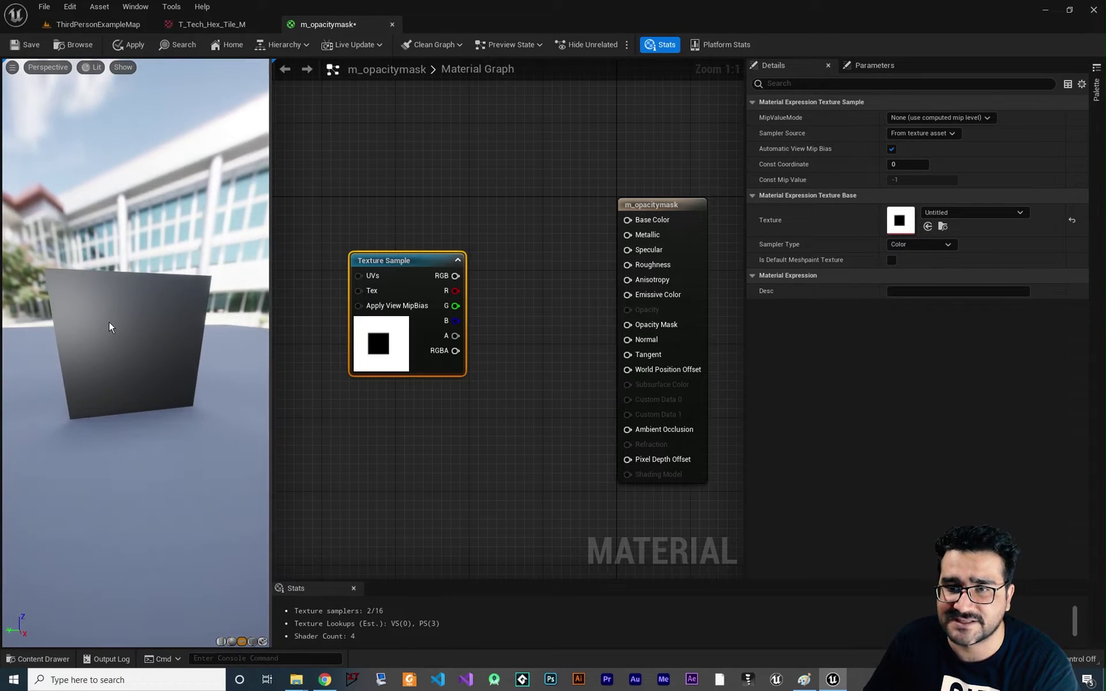
scroll(109, 322, up, 5)
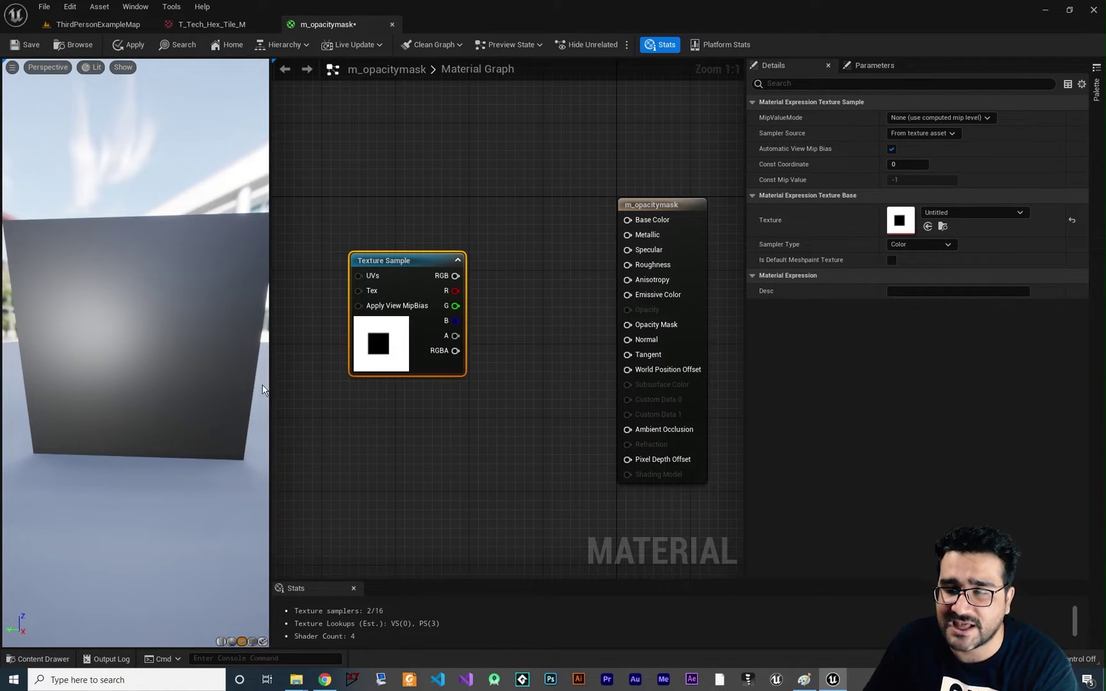
drag(455, 276, 628, 325)
Examine the masked area on the preview plane from several angles and review the material's blend mode setting.
drag(139, 377, 179, 368)
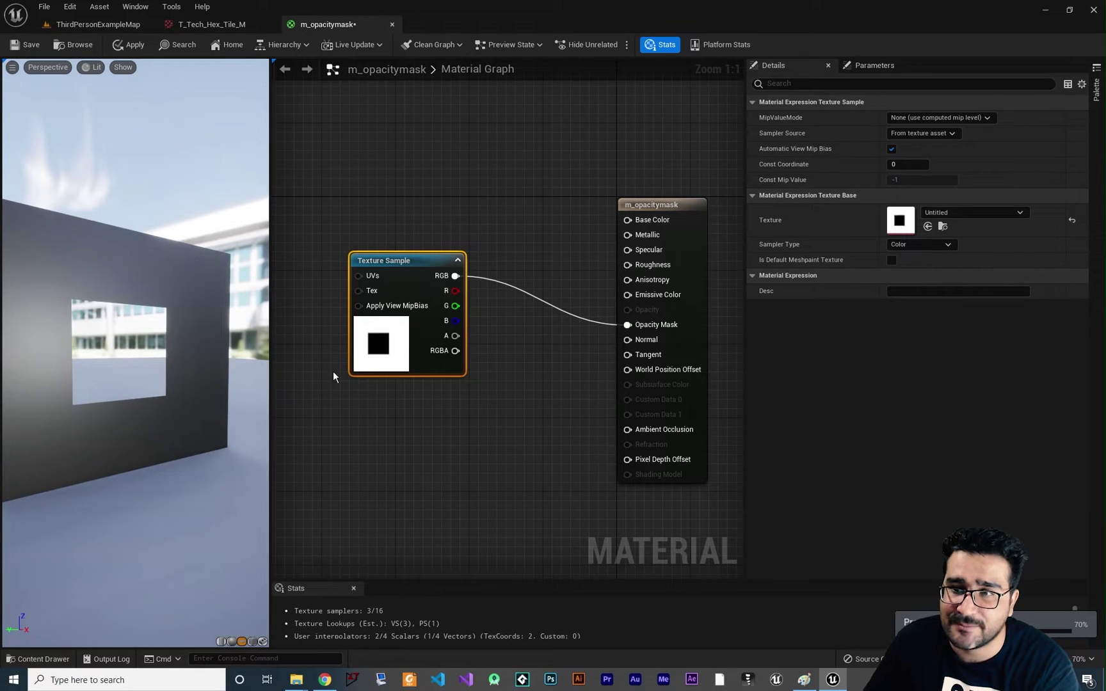
mouse_move(123, 339)
mouse_down()
mouse_move(102, 341)
mouse_move(133, 360)
mouse_up()
scroll(126, 355, up, 5)
scroll(126, 356, down, 5)
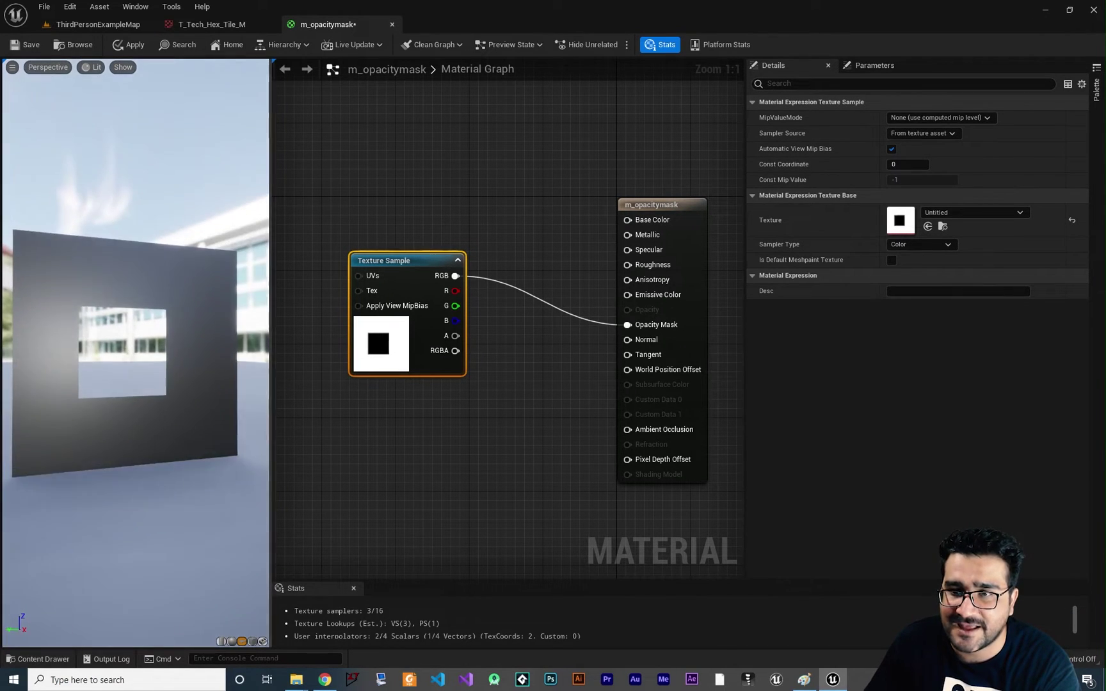
drag(227, 377, 208, 377)
drag(127, 363, 144, 364)
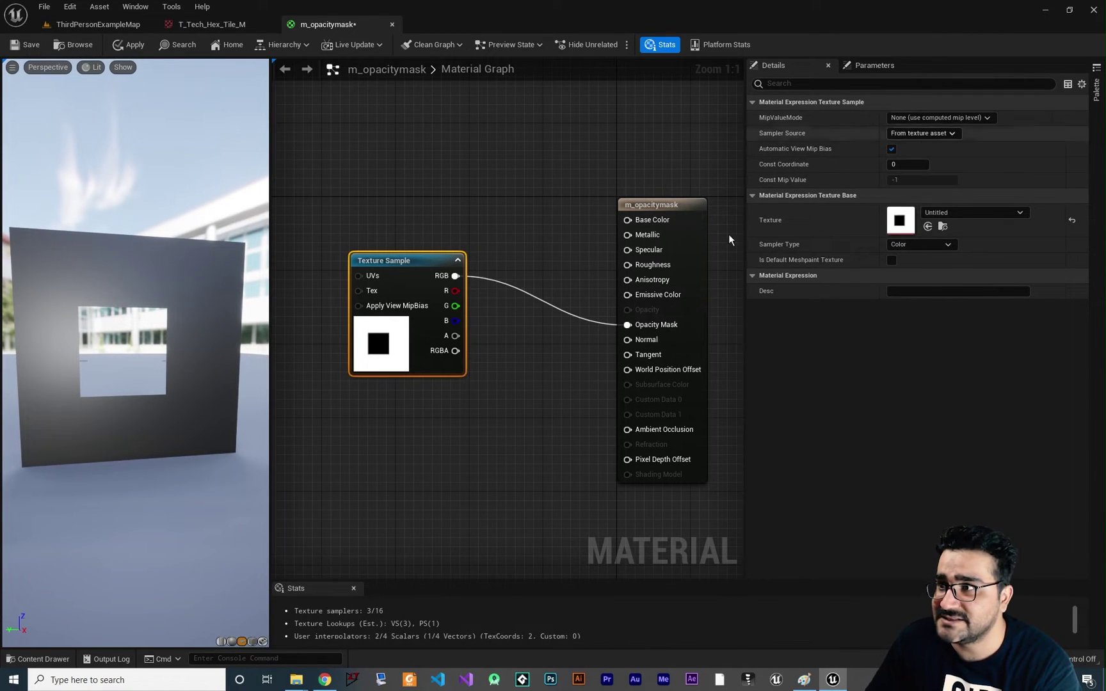
click(679, 210)
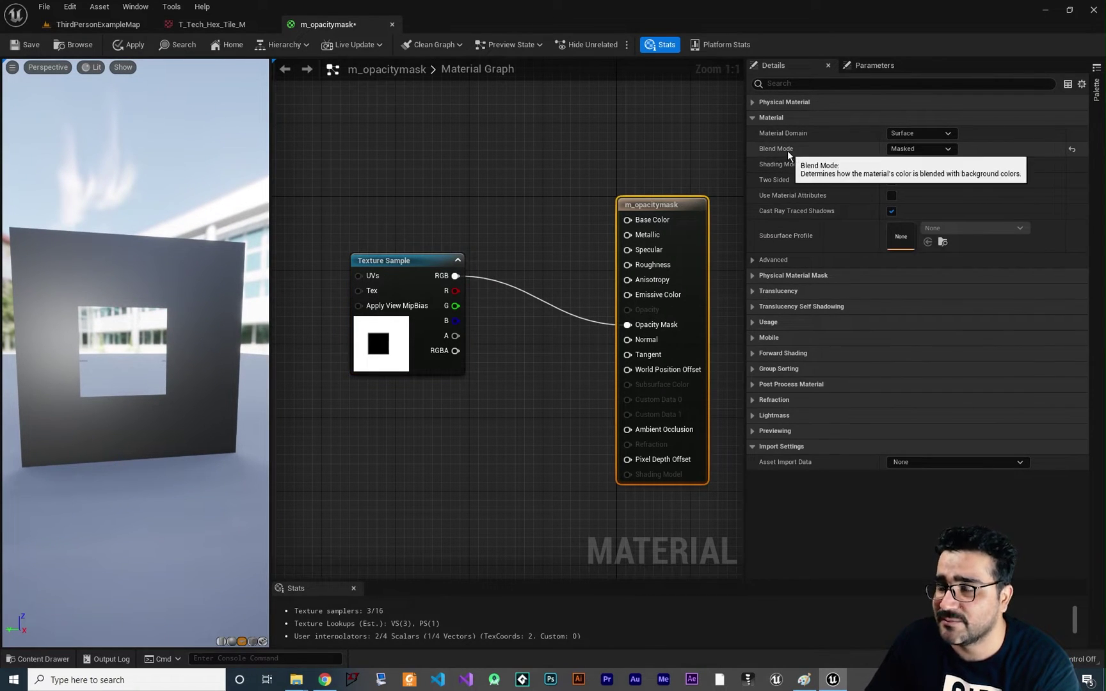
drag(128, 358, 142, 358)
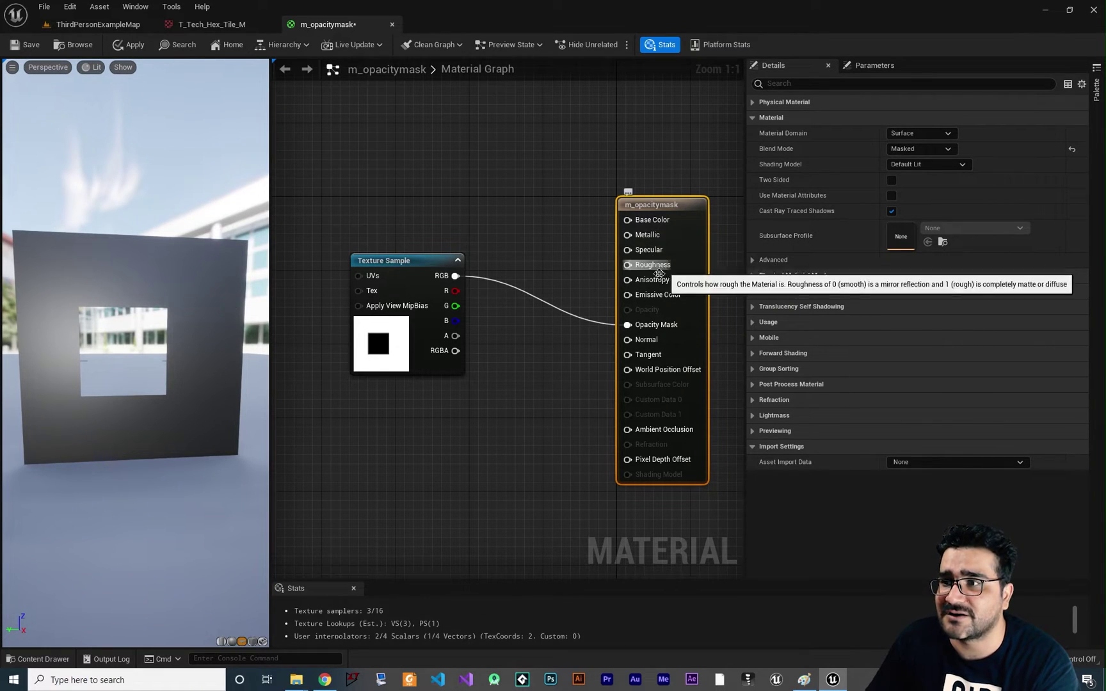
Add a Constant node with value 0, connect it to Roughness, and inspect the reflections on the preview plane.
right_drag(575, 293, 575, 281)
right_drag(589, 237, 585, 264)
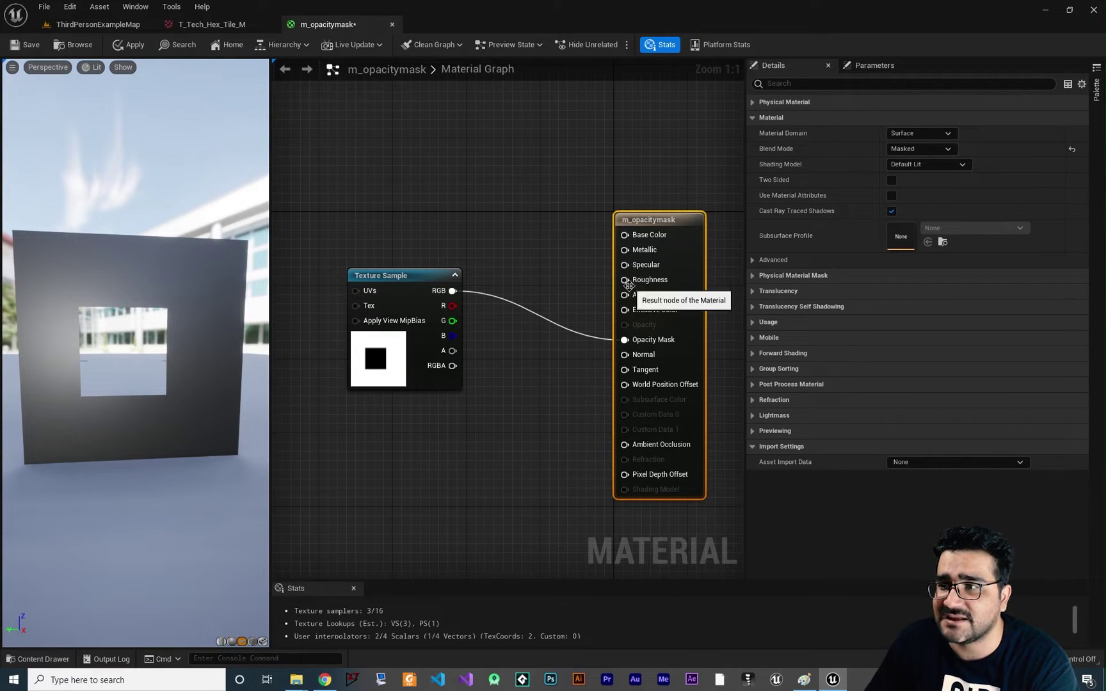
click(544, 275)
drag(545, 275, 625, 280)
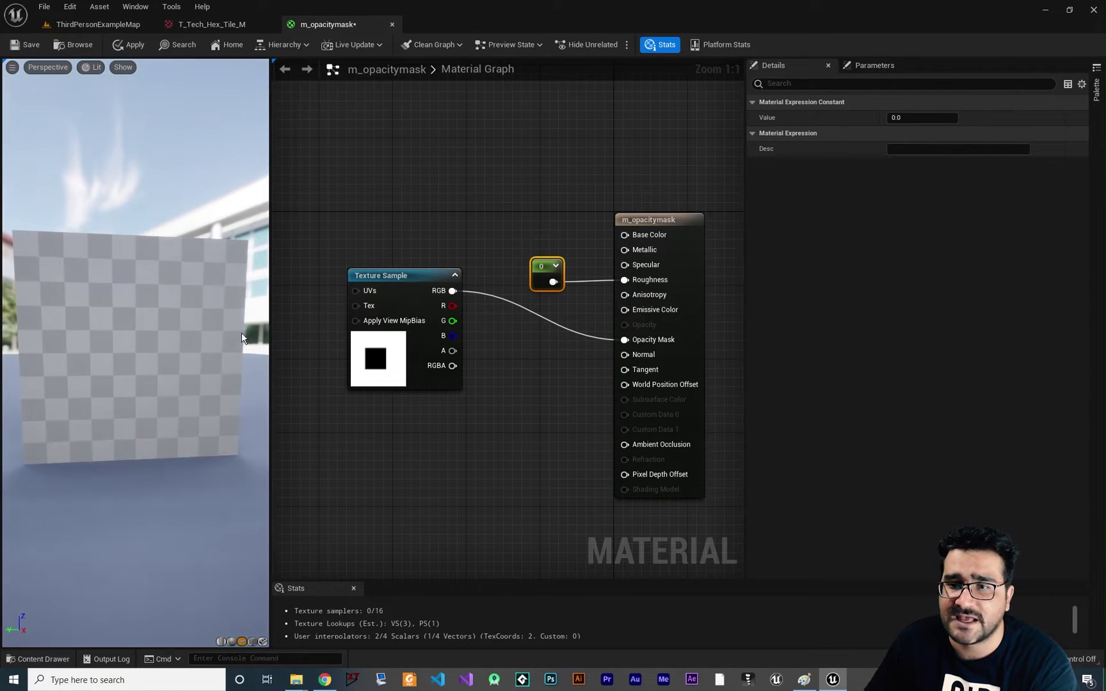
drag(208, 343, 97, 346)
drag(59, 265, 222, 346)
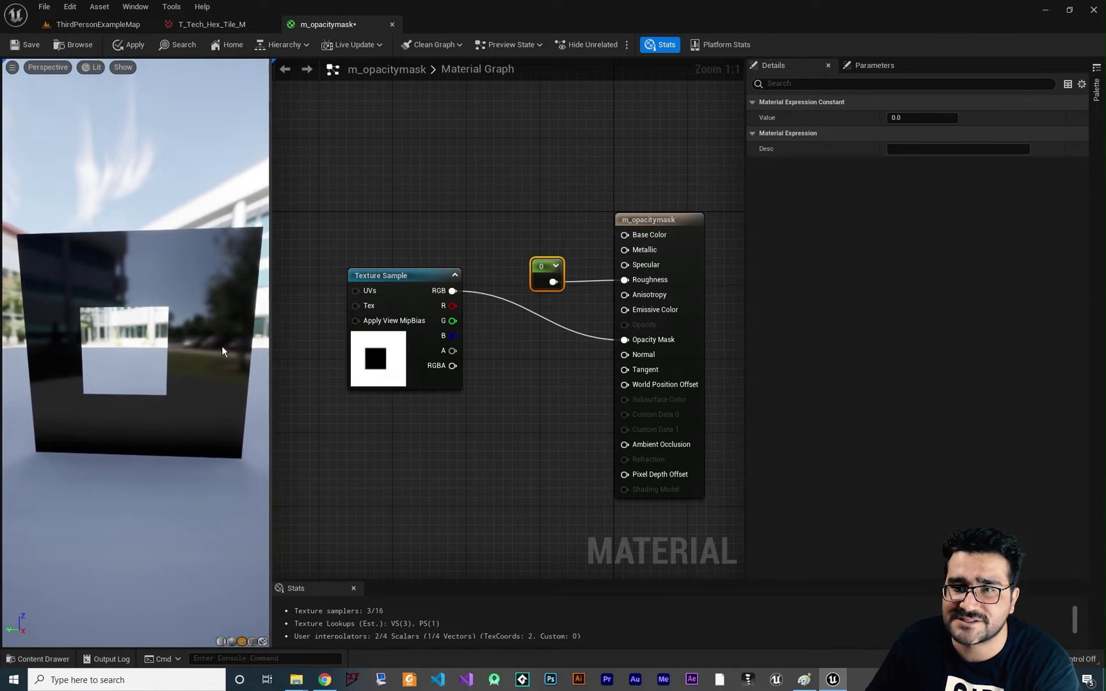
Move the constant and mask nodes up, and connect the RGB of a T_Tech_Hex_Tile_N texture from StarterContent/Textures to Normal.
drag(539, 263, 539, 245)
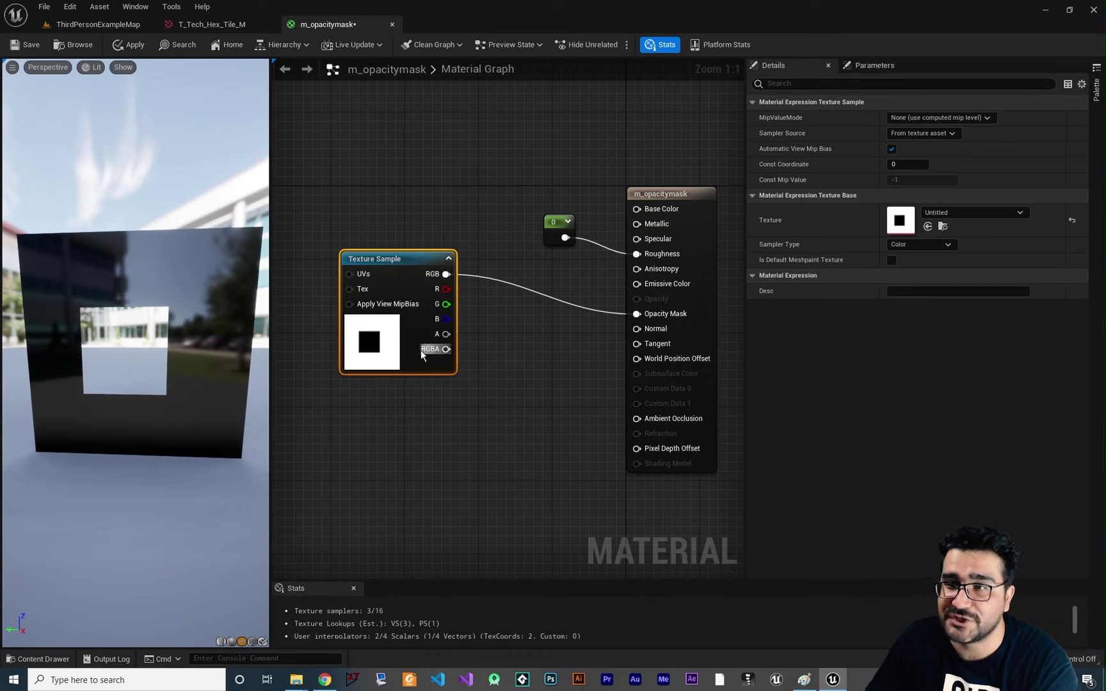
drag(383, 259, 384, 251)
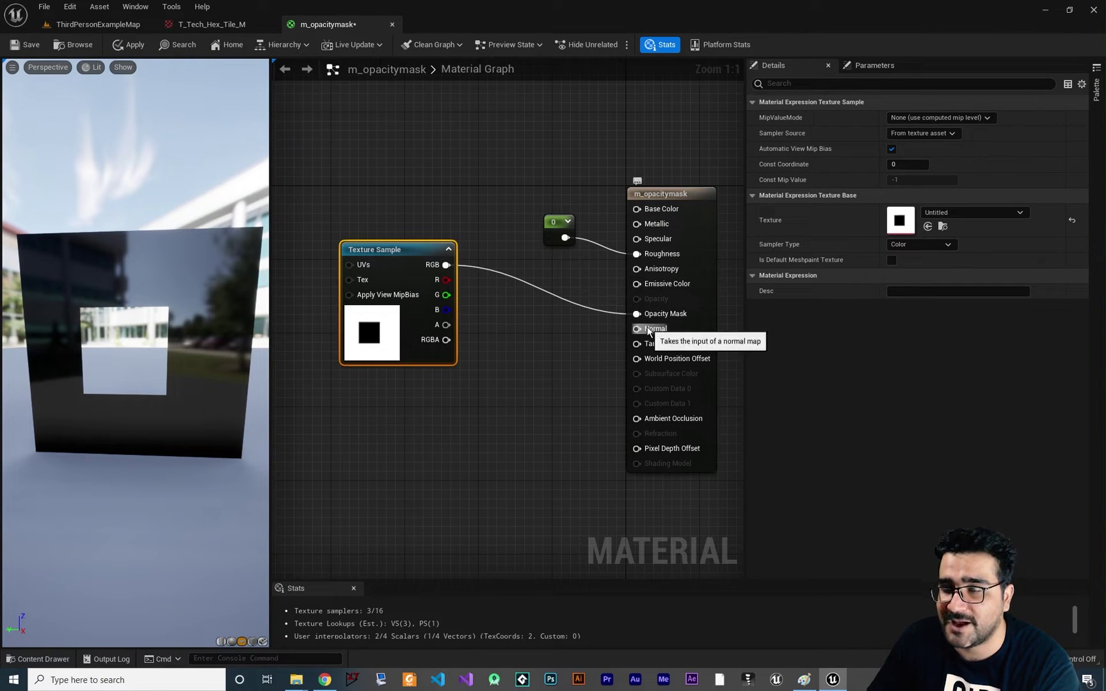
click(48, 665)
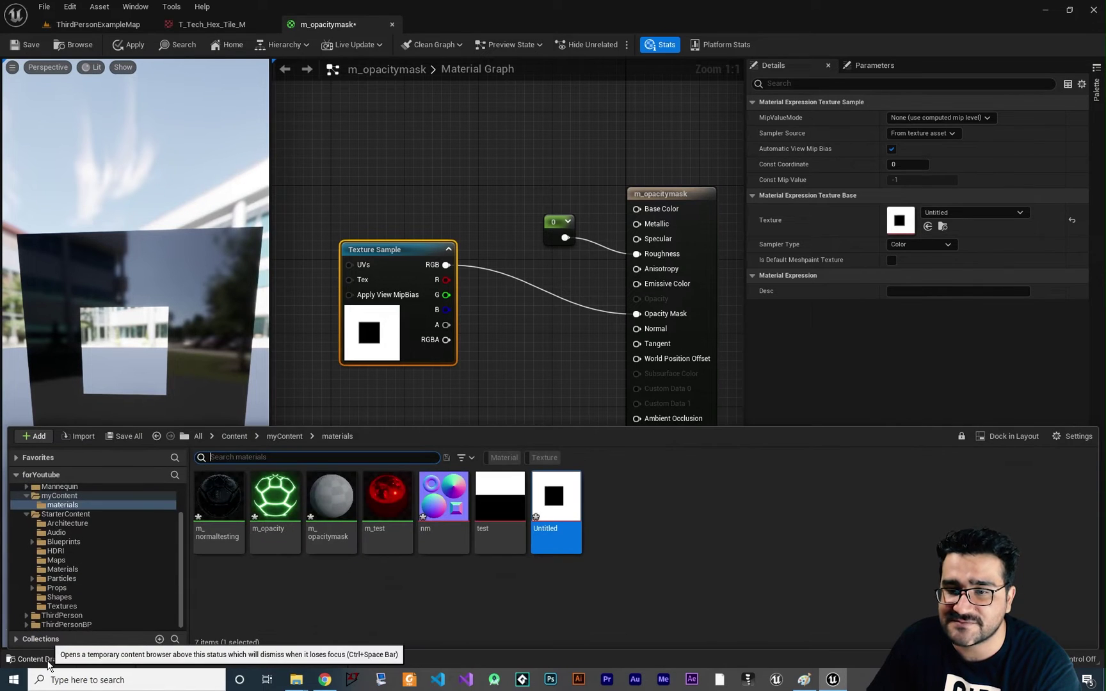
click(96, 607)
scroll(604, 555, down, 5)
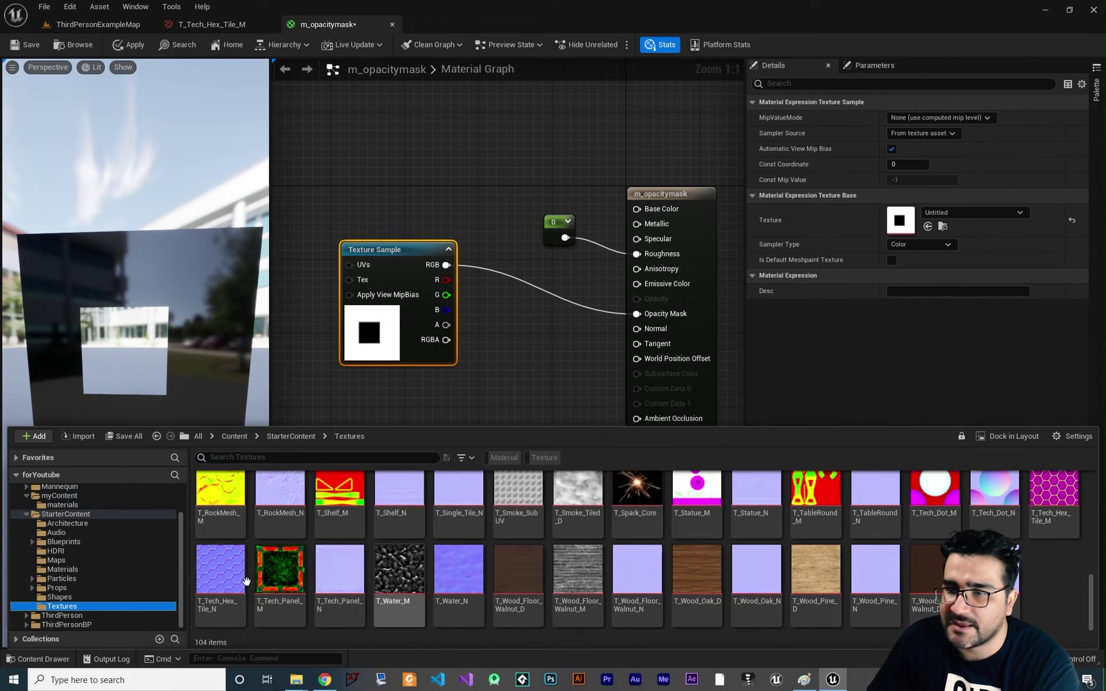
drag(219, 573, 317, 401)
right_drag(437, 513, 463, 449)
drag(428, 349, 646, 256)
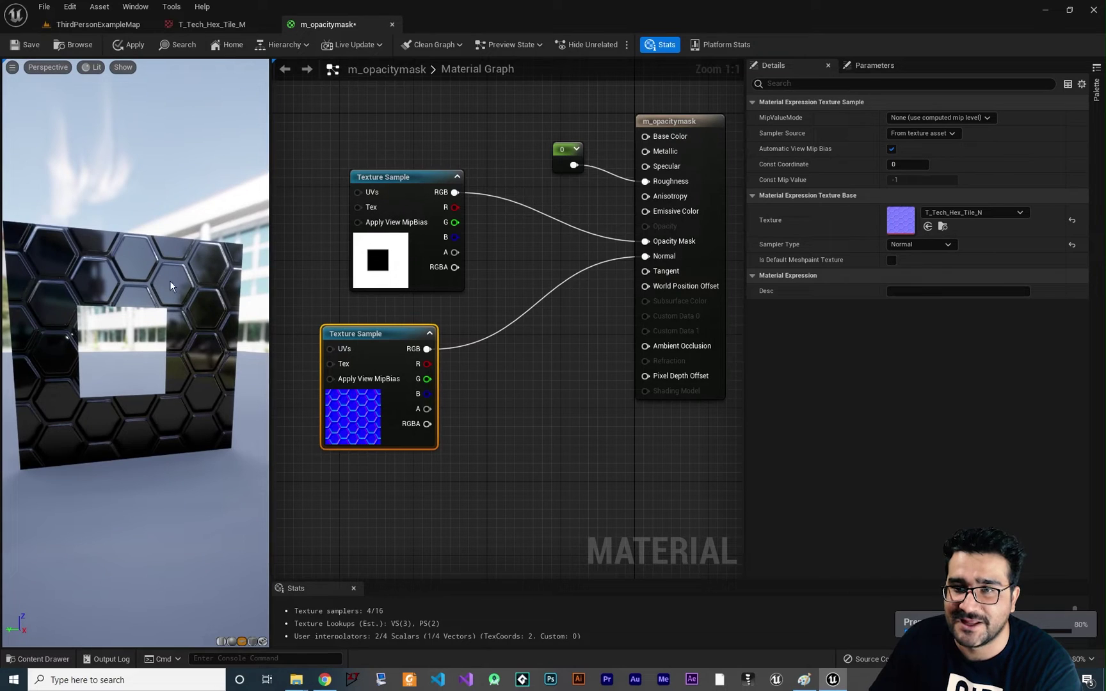
Duplicate the T_Tech_Hex_Tile_N texture sample and place the copy directly below the original.
right_drag(330, 497, 533, 377)
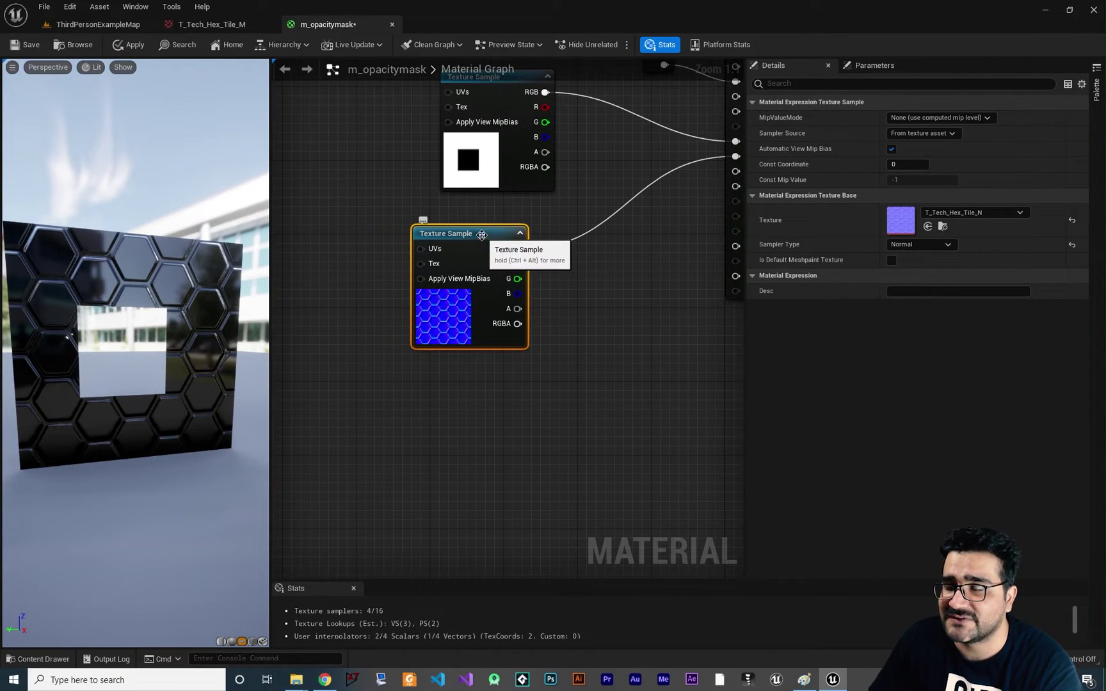
key(ctrl+d)
drag(524, 436, 469, 373)
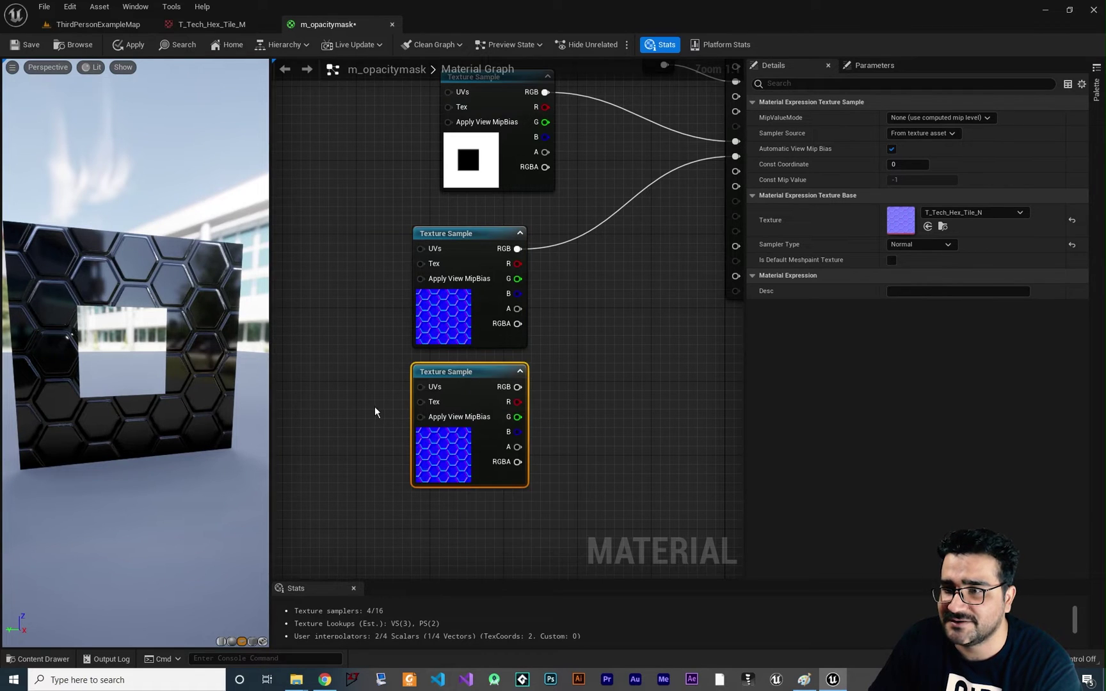
Add a TexCoord node beside the duplicated normal texture sample and connect it to that sample's UVs input.
right_drag(375, 406, 449, 411)
right_click(382, 380)
text(texc)
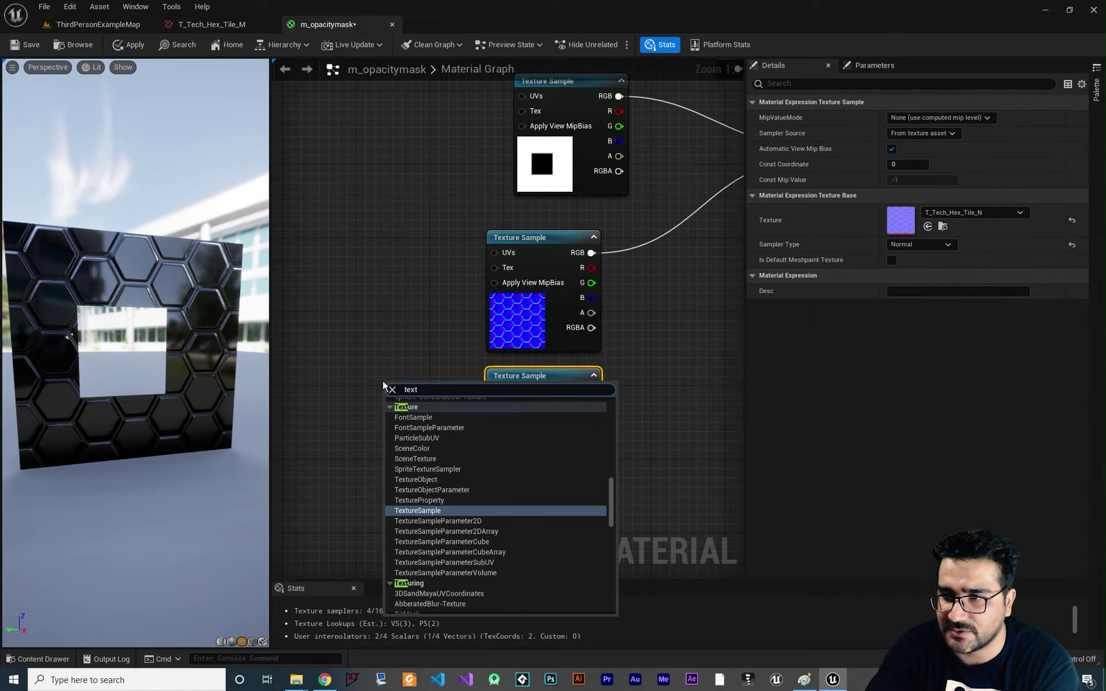
key(Return)
mouse_move(402, 388)
mouse_down()
mouse_move(367, 404)
mouse_move(396, 410)
mouse_move(387, 401)
mouse_up()
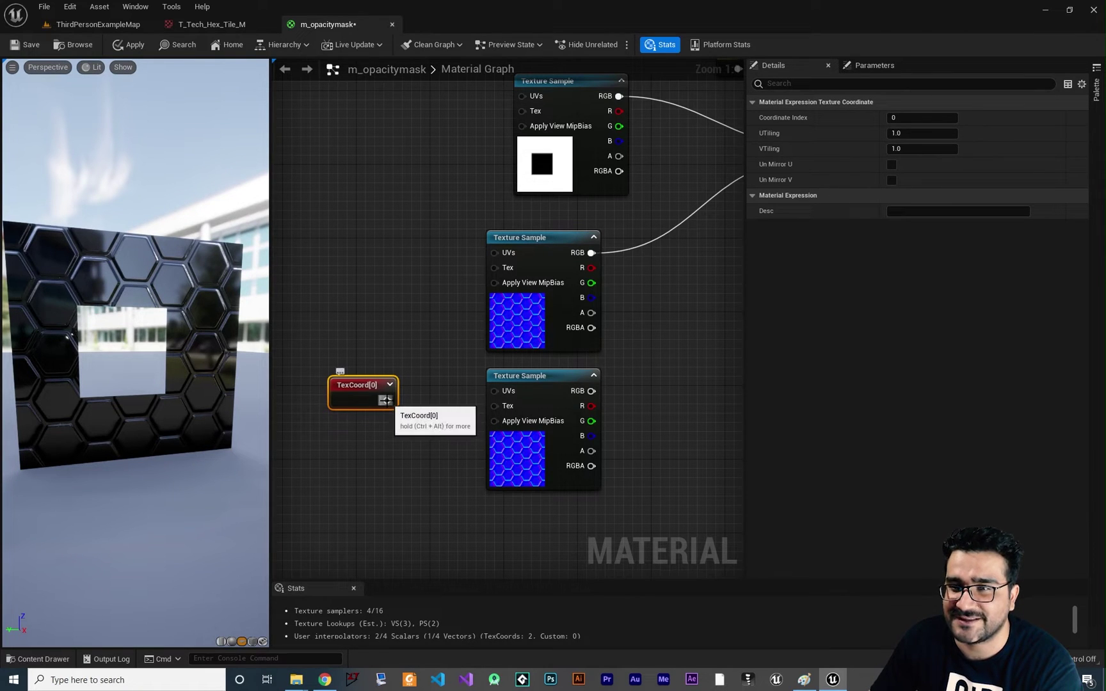
right_drag(447, 341, 340, 420)
mouse_move(452, 364)
right_down()
mouse_move(454, 353)
mouse_move(434, 366)
right_up()
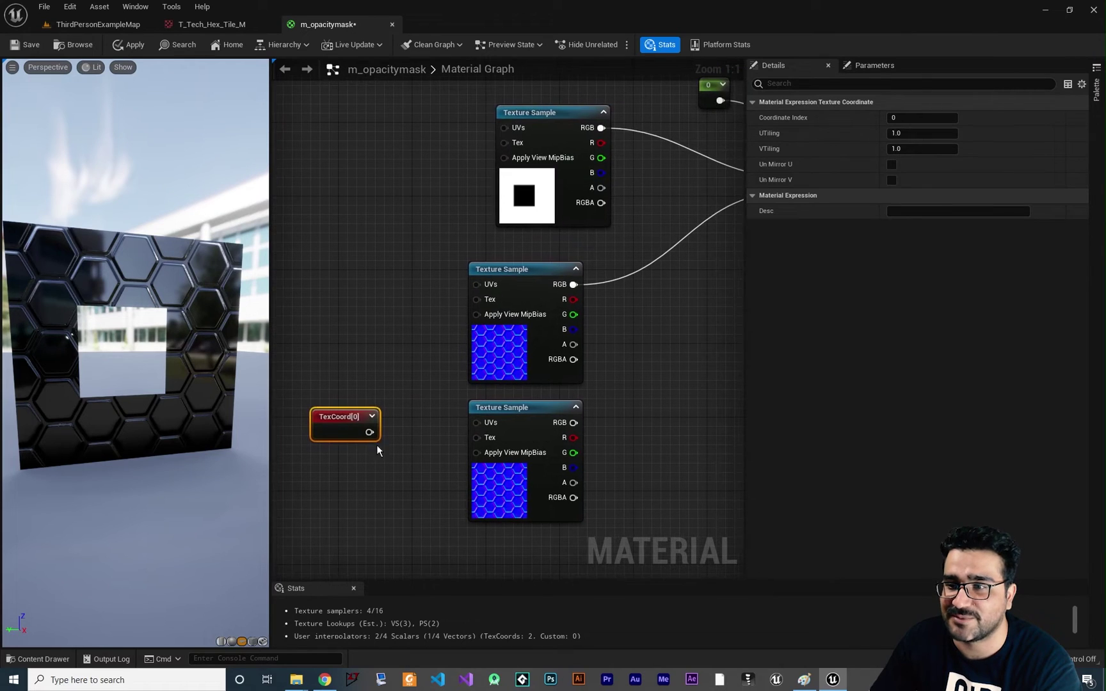
drag(369, 432, 391, 437)
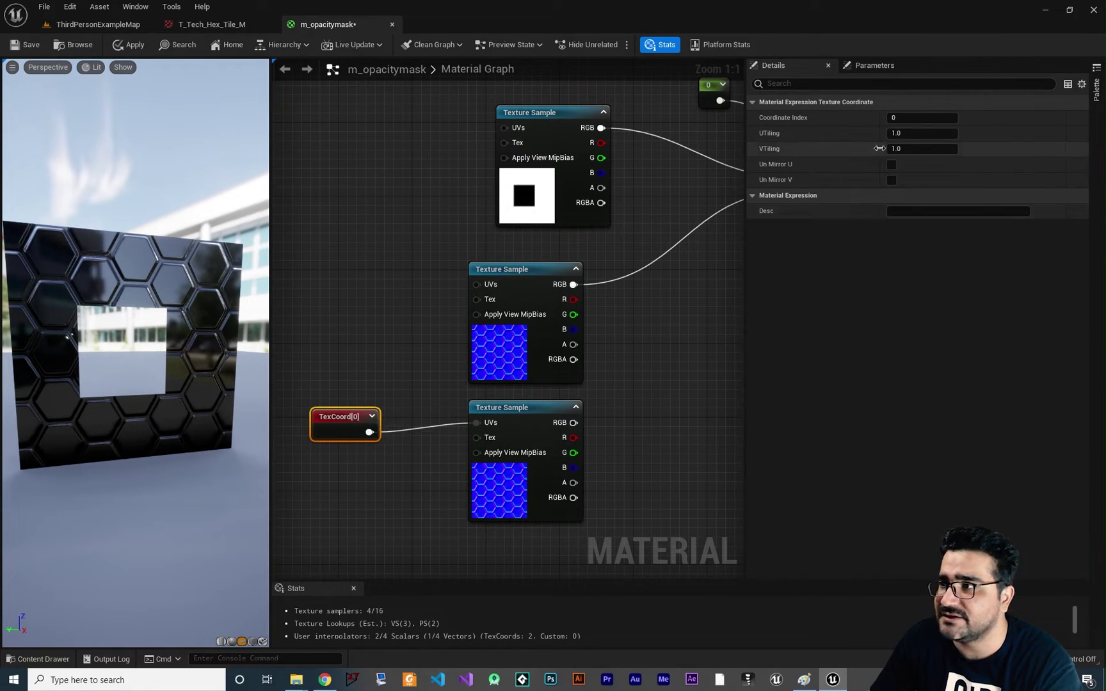
Set both UTiling and VTiling of the TexCoord node to 10.
click(921, 133)
text(10)
key(Tab)
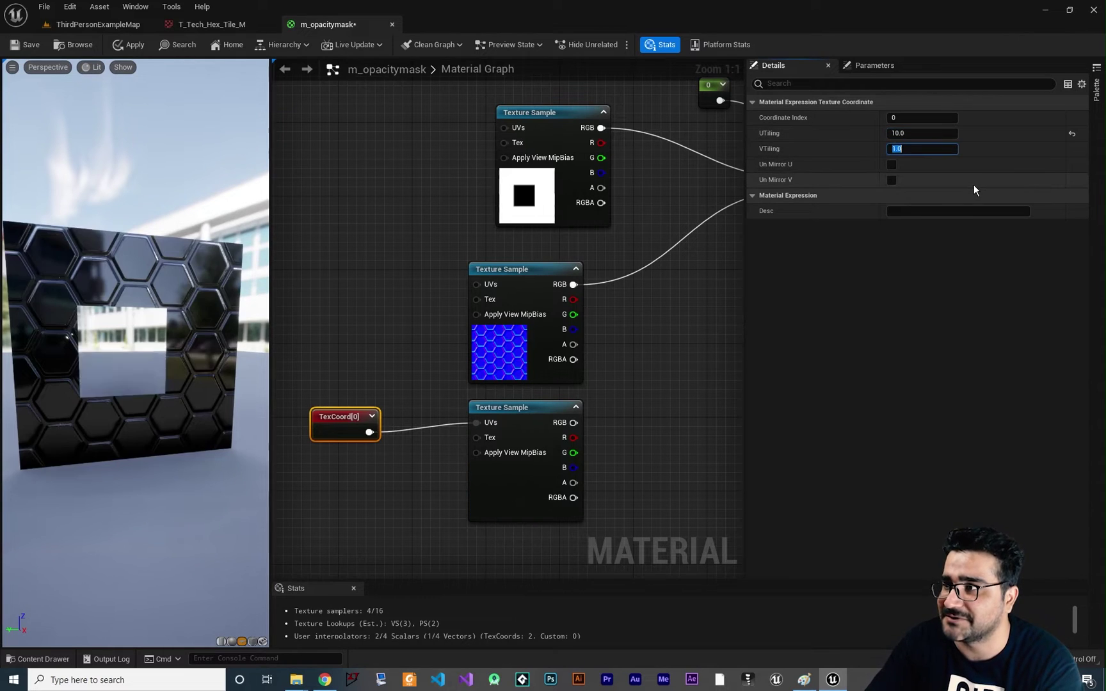
text(10)
key(Return)
Combine the RGB outputs of both normal texture samples with an Add node, connect it to Normal, and inspect the preview plane up close.
right_drag(655, 405, 541, 450)
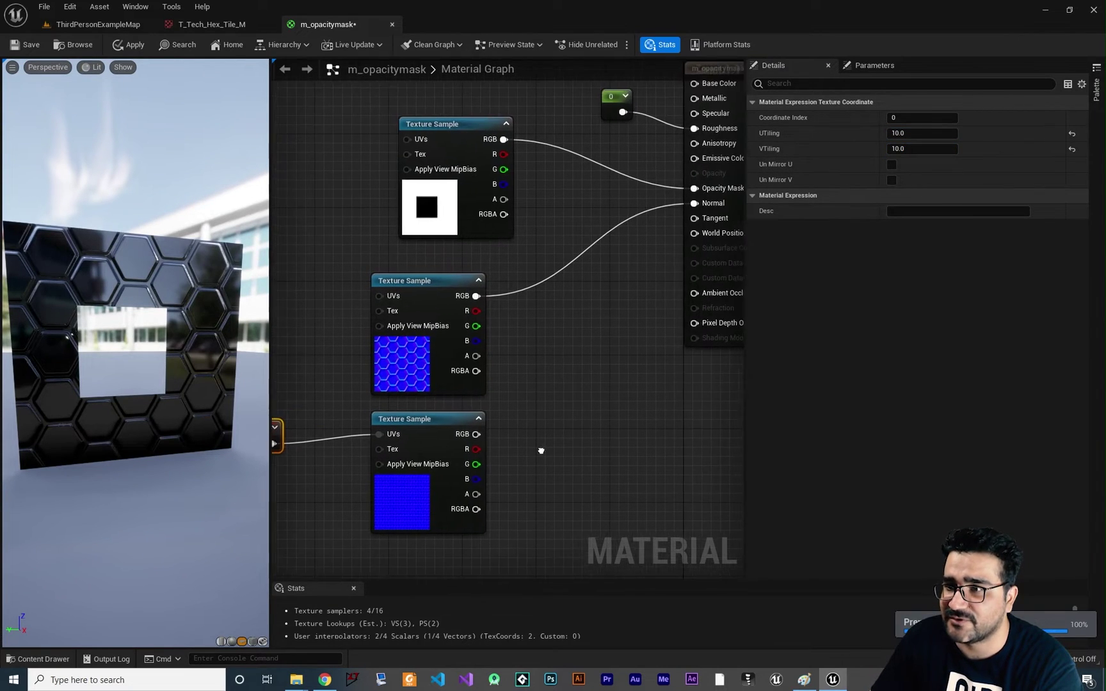
right_click(548, 348)
text(add)
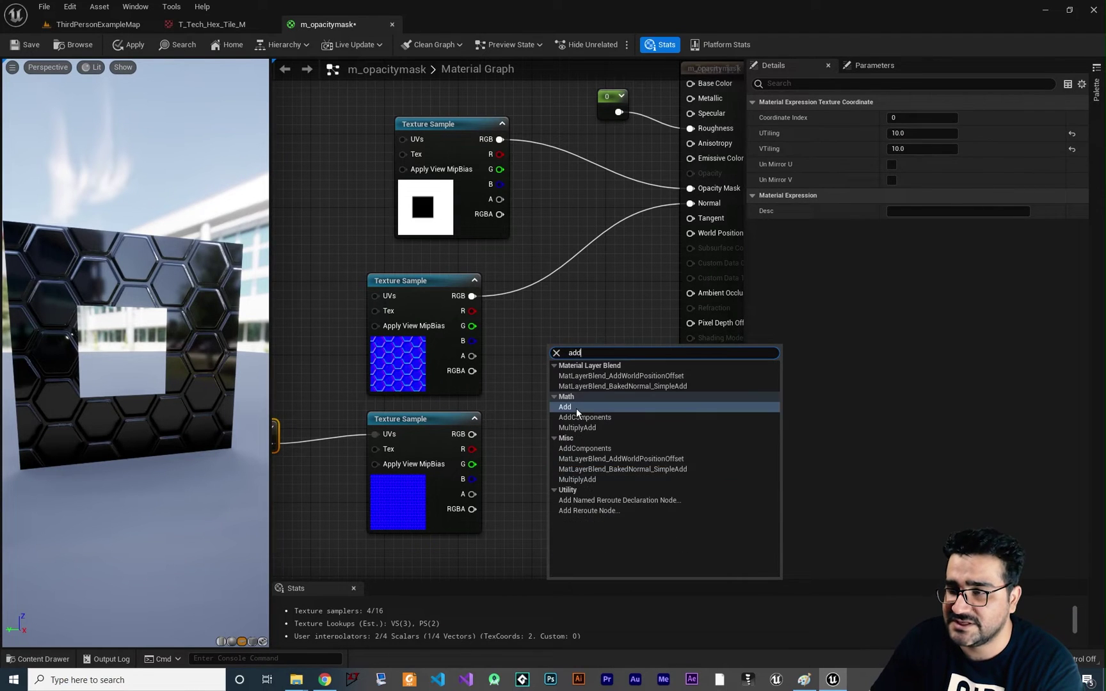
key(Return)
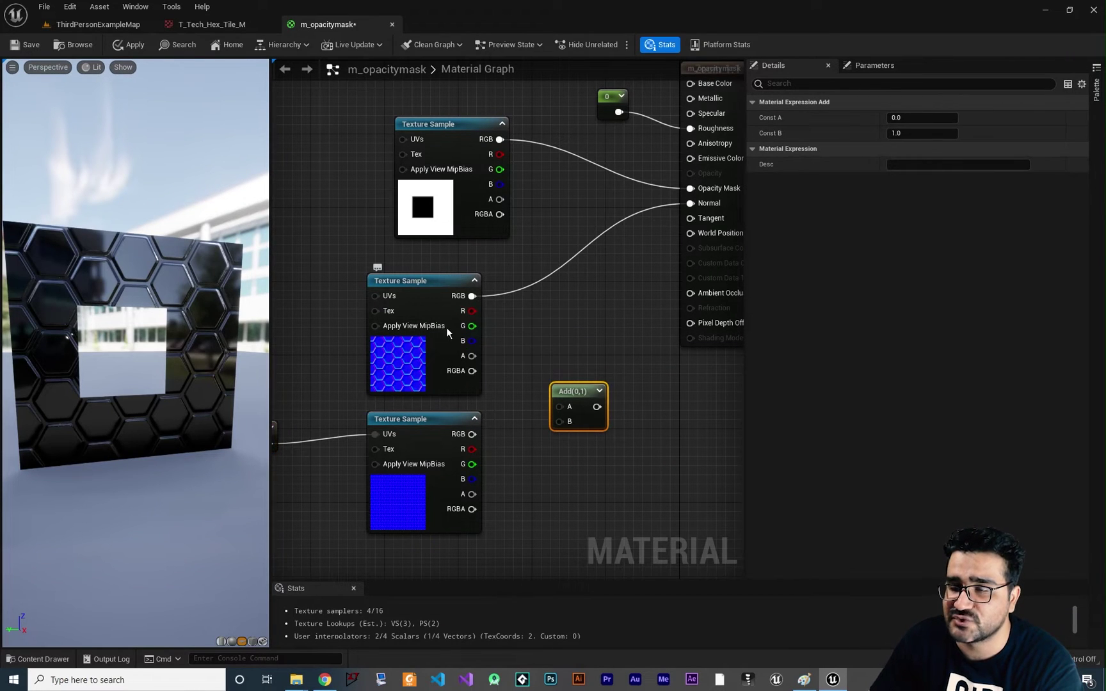
drag(472, 296, 560, 407)
drag(471, 434, 691, 203)
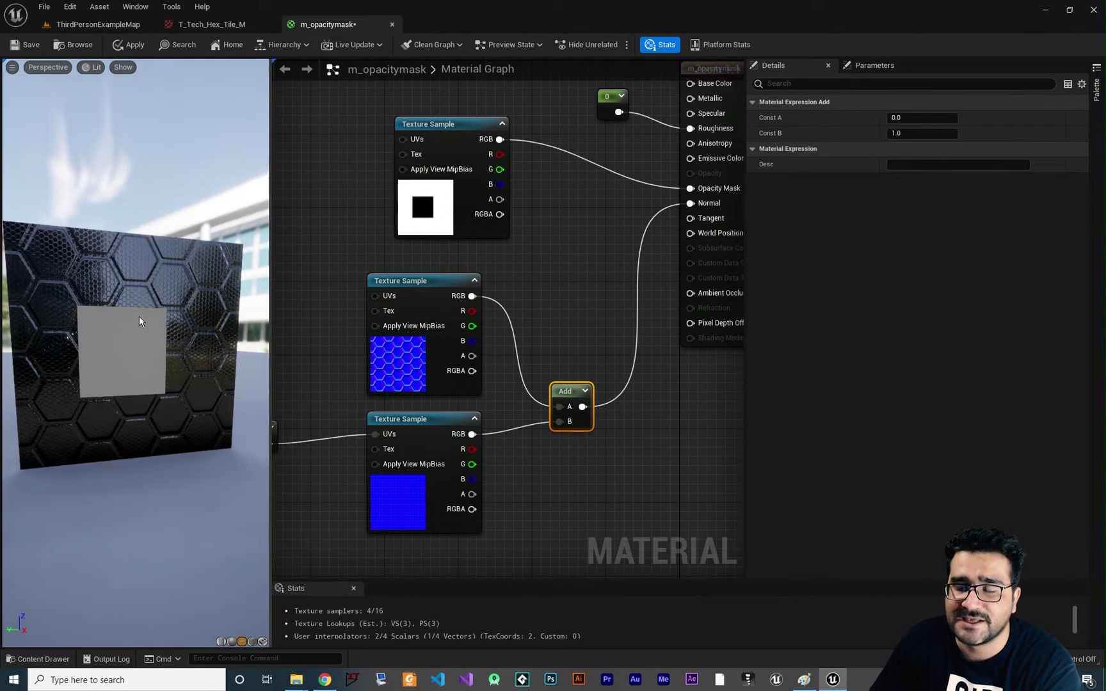
drag(138, 316, 213, 362)
scroll(213, 361, up, 3)
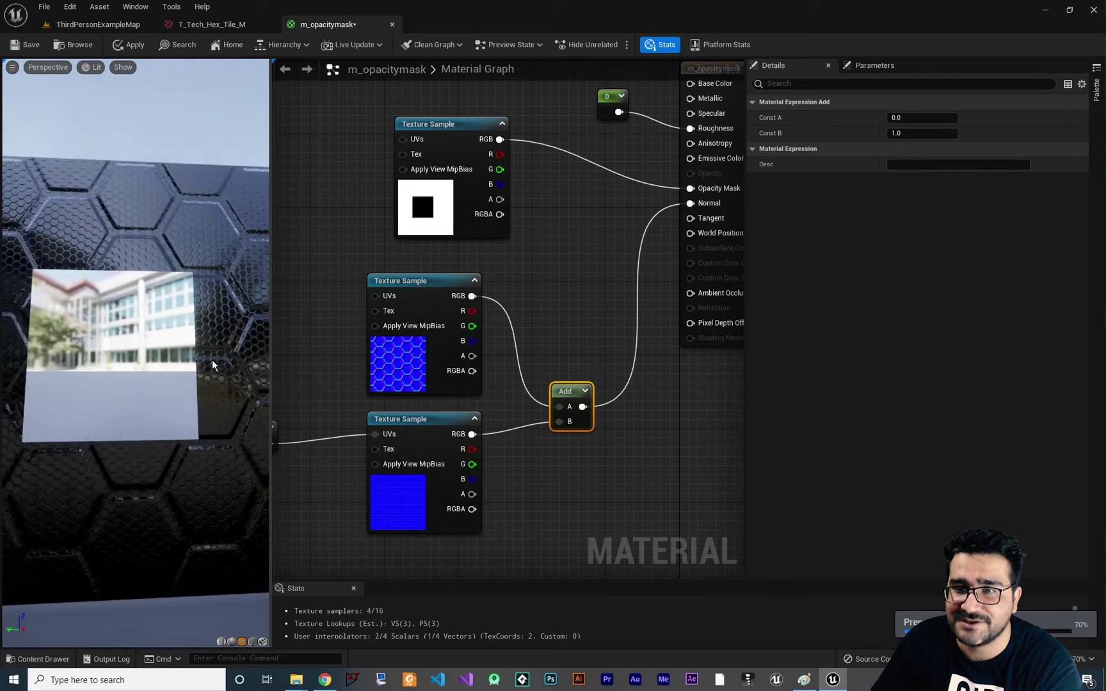
scroll(213, 362, down, 3)
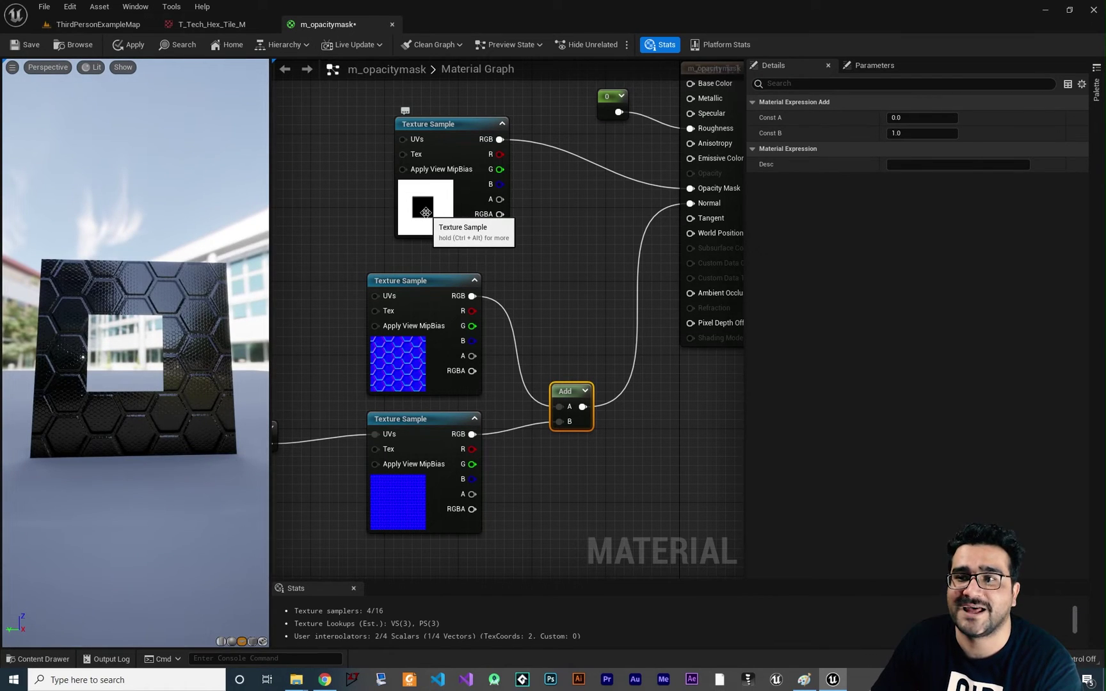
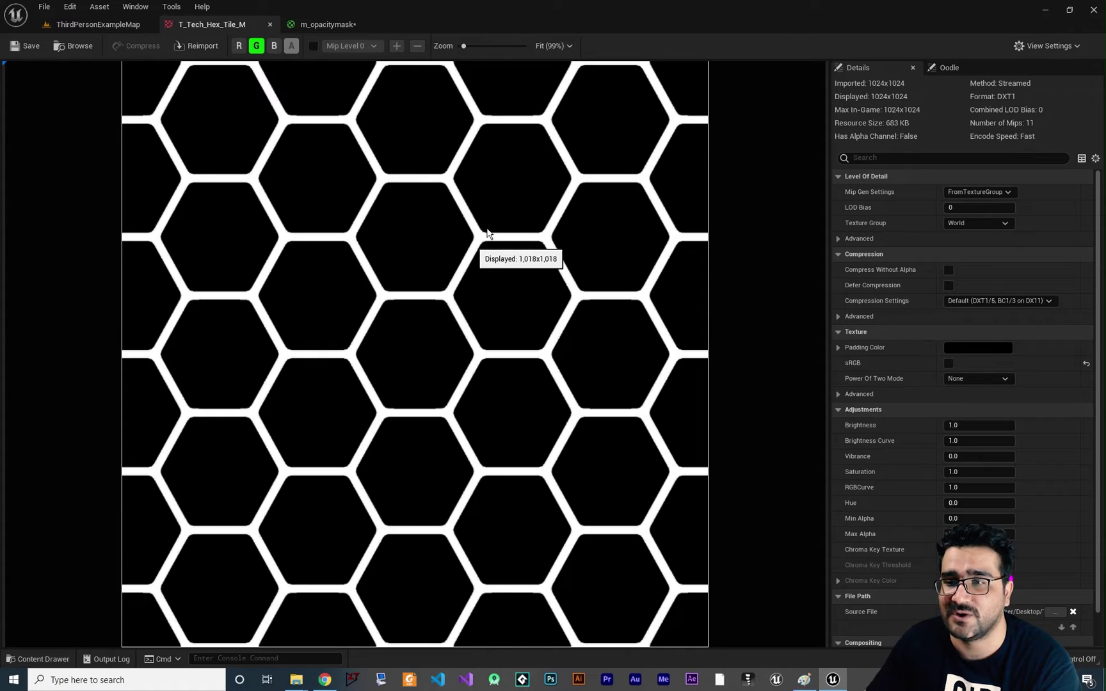
Return to the m_opacitymask graph and connect the G output of the T_Tech_Hex_Tile_M texture sample to Opacity Mask.
click(327, 23)
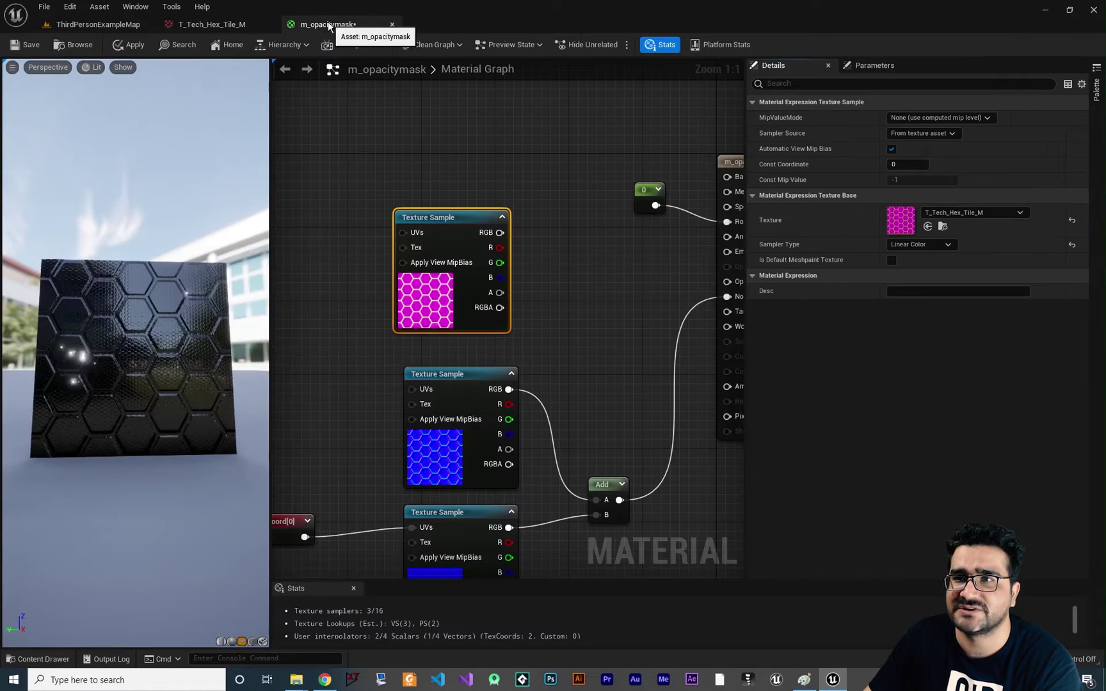
right_drag(573, 336, 489, 357)
drag(417, 286, 644, 305)
Delete the untiled normal texture sample and the Add node, and connect the tiled normal sample's RGB output directly to Normal.
right_drag(491, 382, 562, 300)
drag(567, 289, 449, 376)
key(Delete)
right_drag(599, 472, 548, 403)
drag(576, 317, 522, 366)
key(Delete)
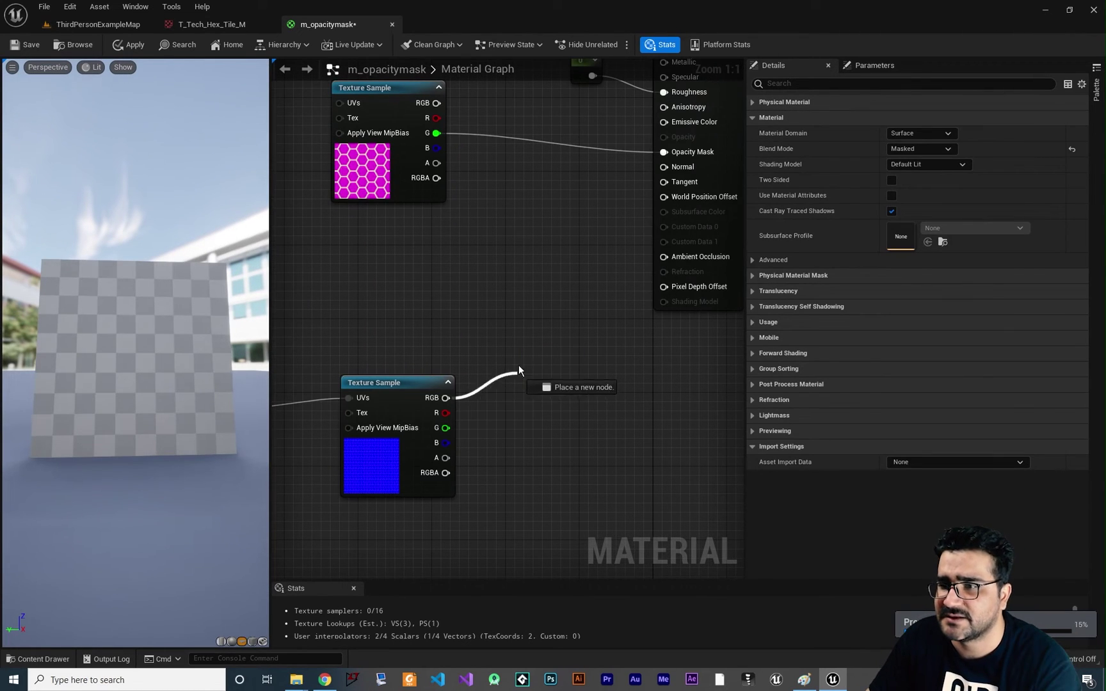
drag(607, 222, 664, 167)
Inspect the hexagonal cutouts on the preview plane and compare them with the green channel of T_Tech_Hex_Tile_M.
right_drag(468, 244, 481, 311)
scroll(125, 340, up, 5)
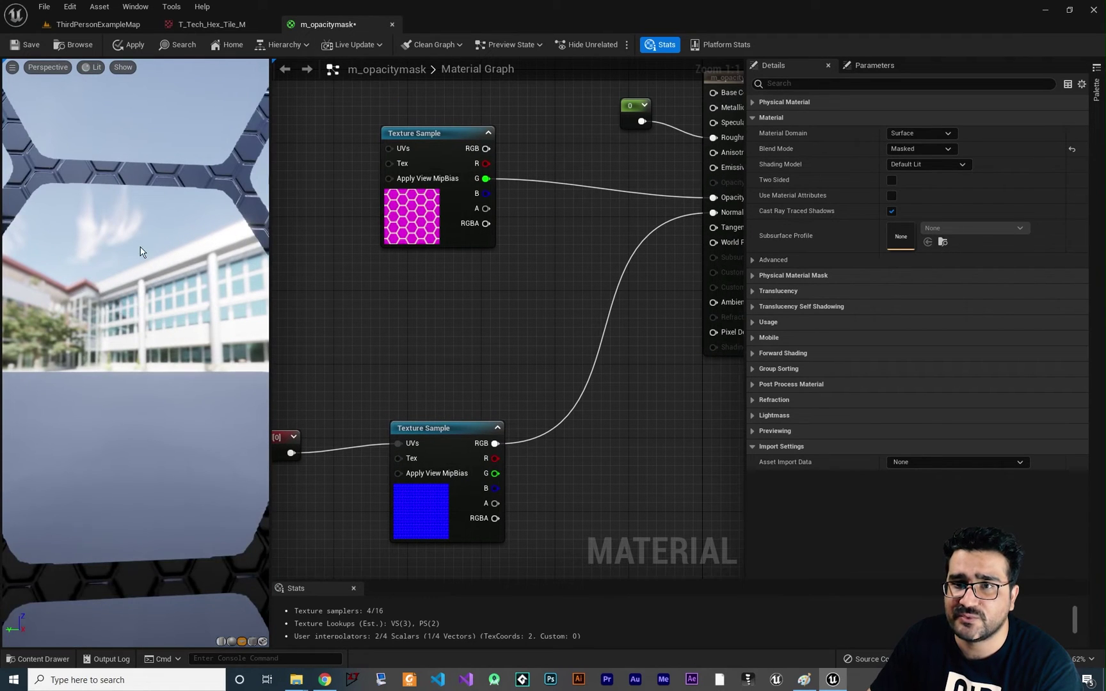
drag(142, 251, 142, 276)
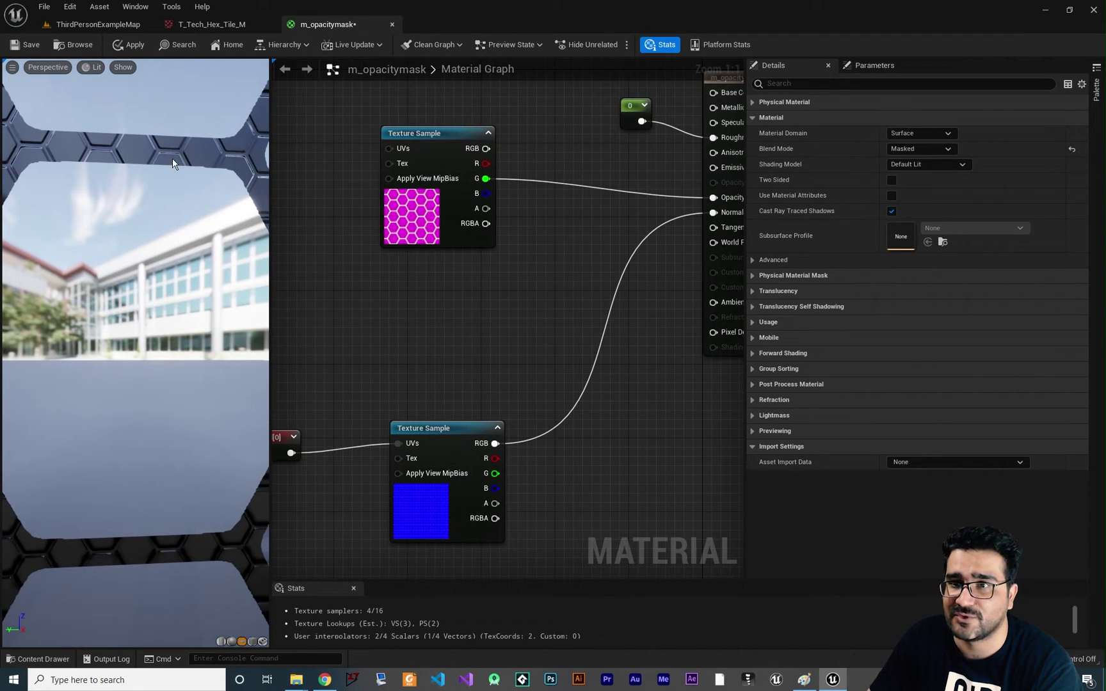
scroll(128, 301, down, 5)
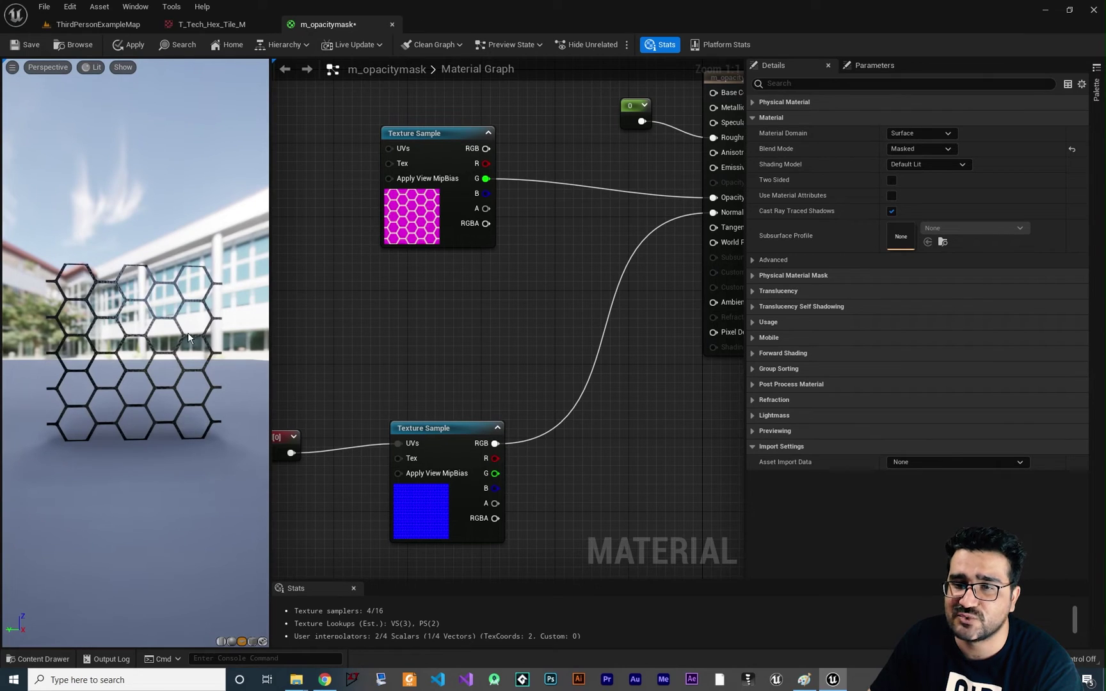
click(211, 24)
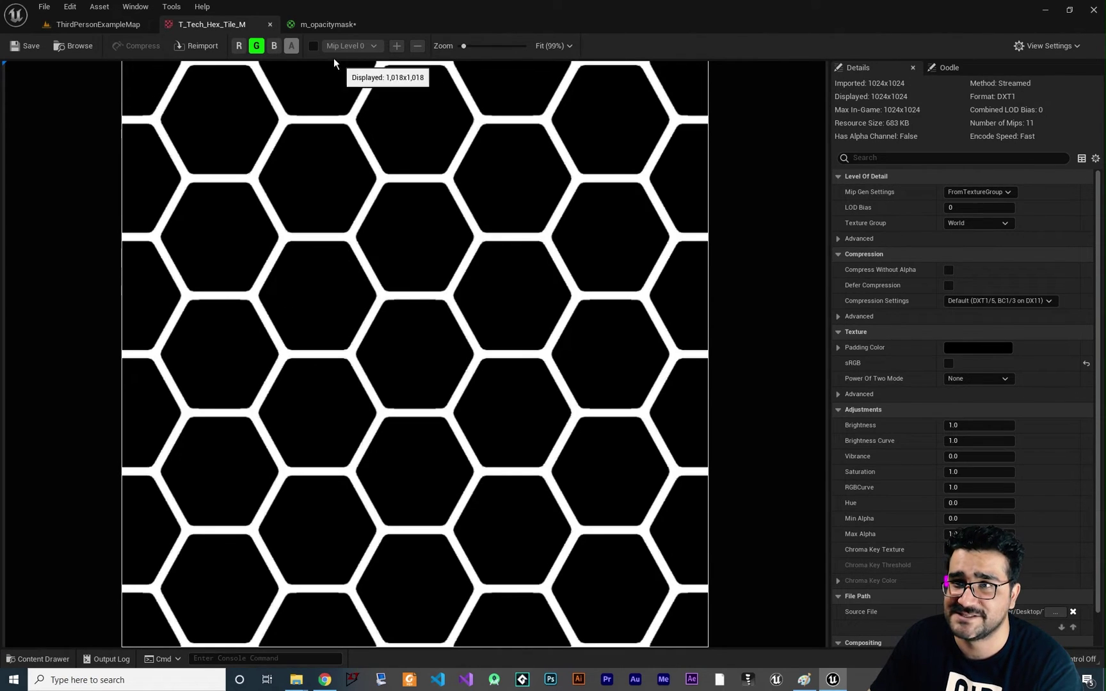
click(328, 25)
scroll(180, 301, up, 5)
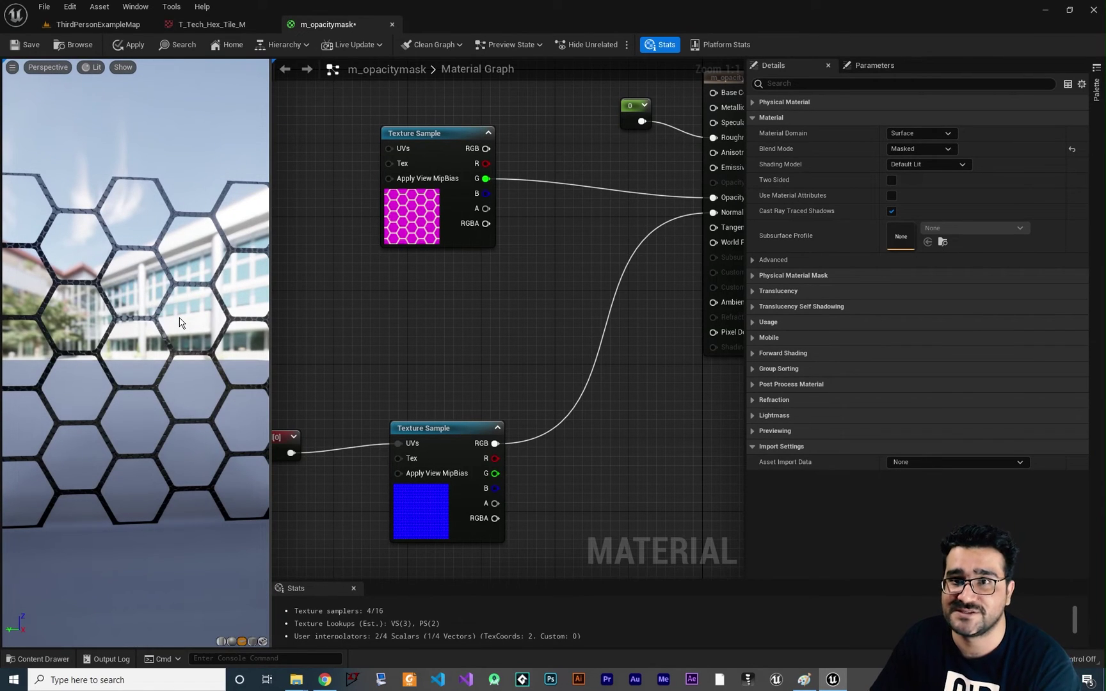
Move the mask texture sample away from the material output and add a OneMinus node in the space between them.
right_drag(515, 295, 496, 348)
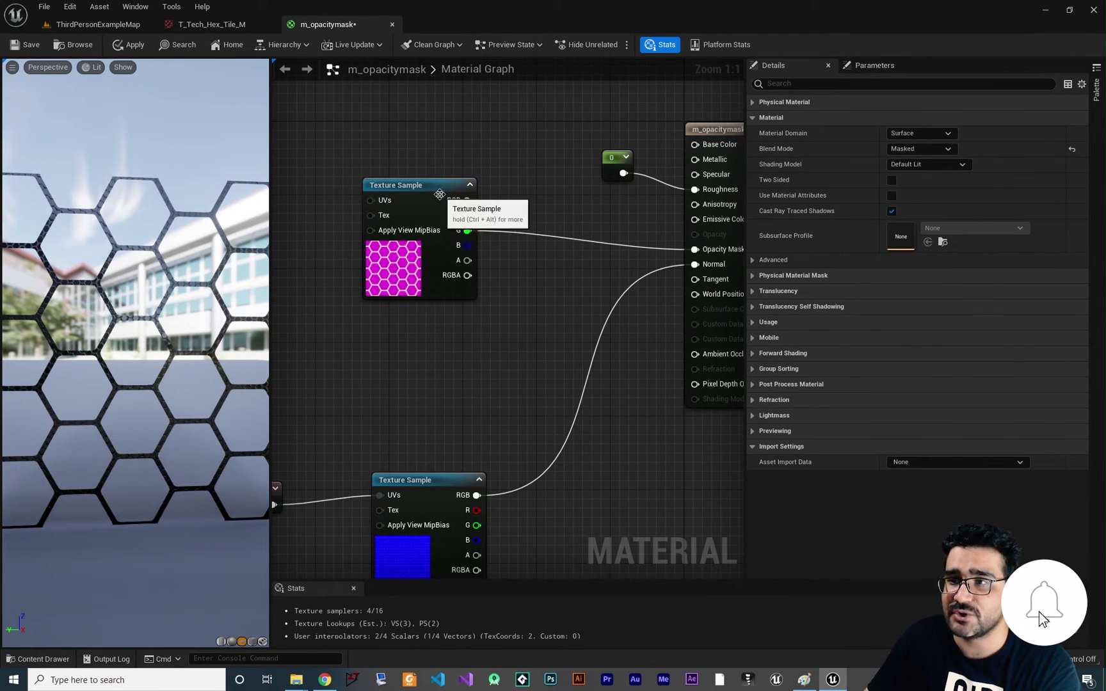
drag(429, 185, 389, 204)
right_drag(507, 278, 493, 293)
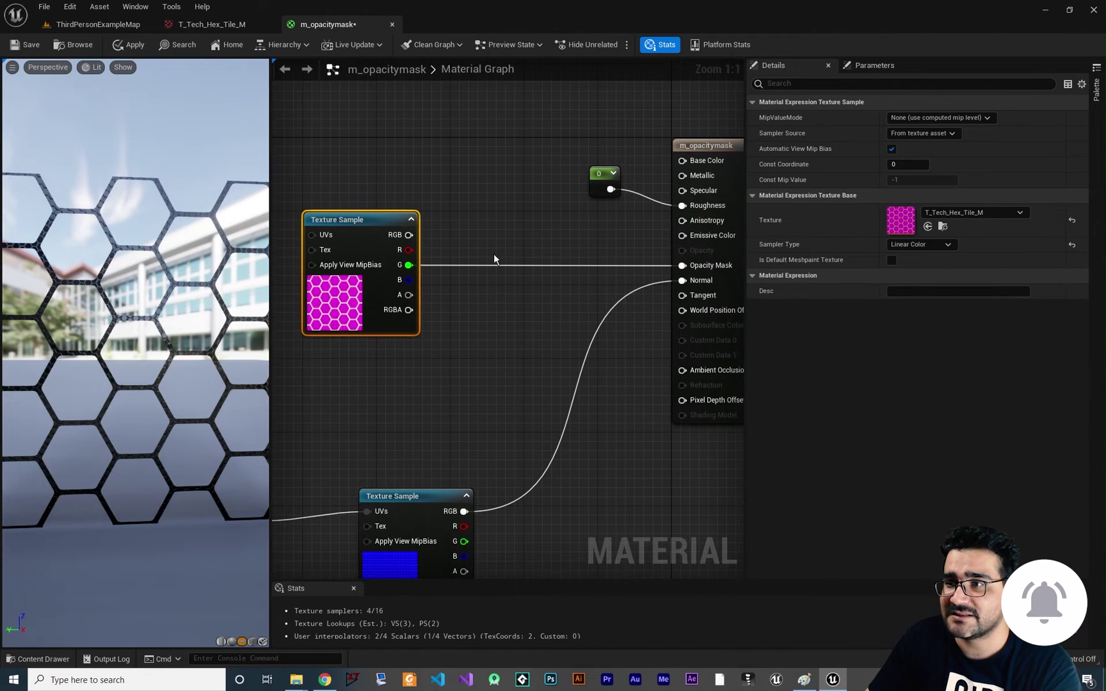
right_click(493, 255)
text(1 -)
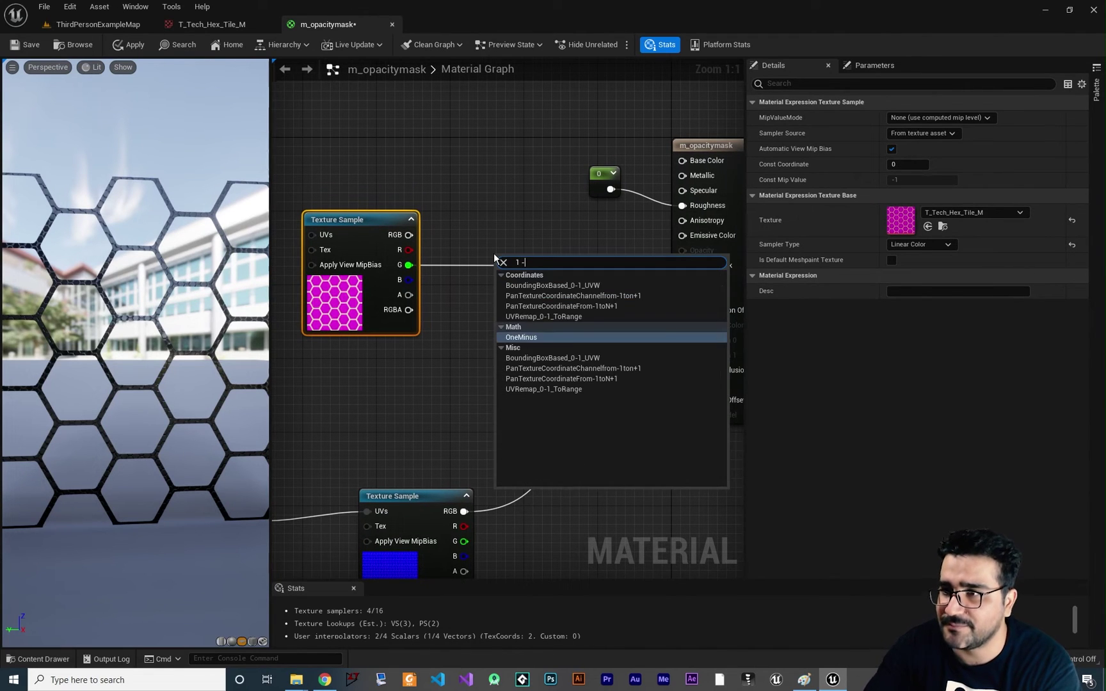
click(530, 338)
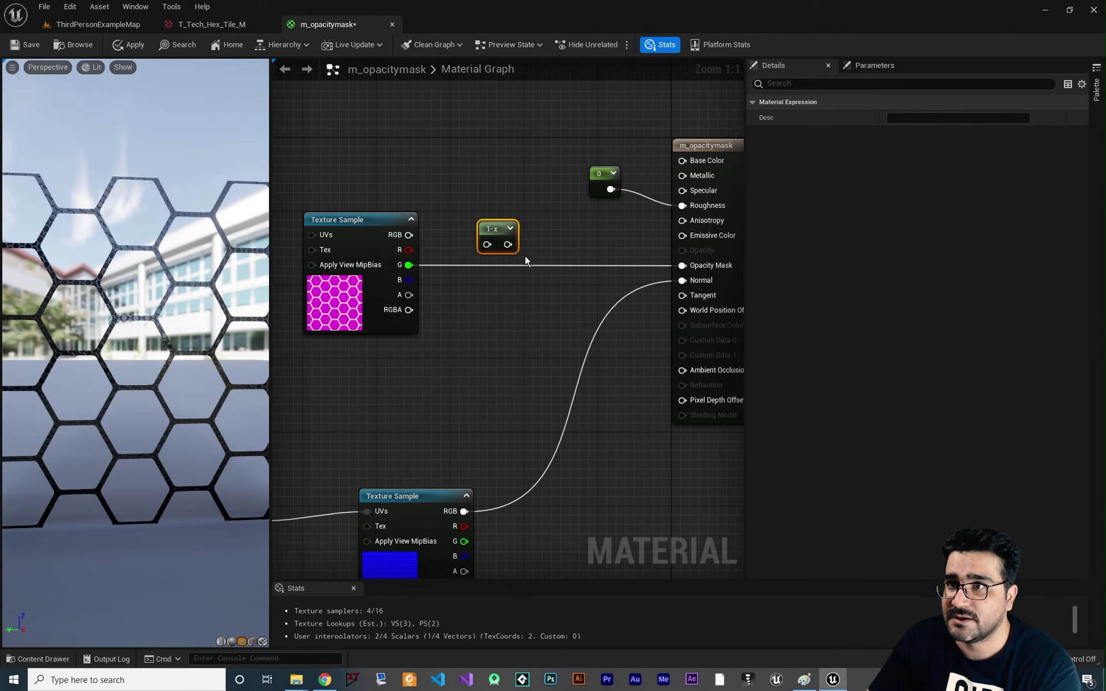
Check the T_Tech_Hex_Tile_M green channel and add a Min node below the OneMinus node in the m_opacitymask graph.
click(234, 25)
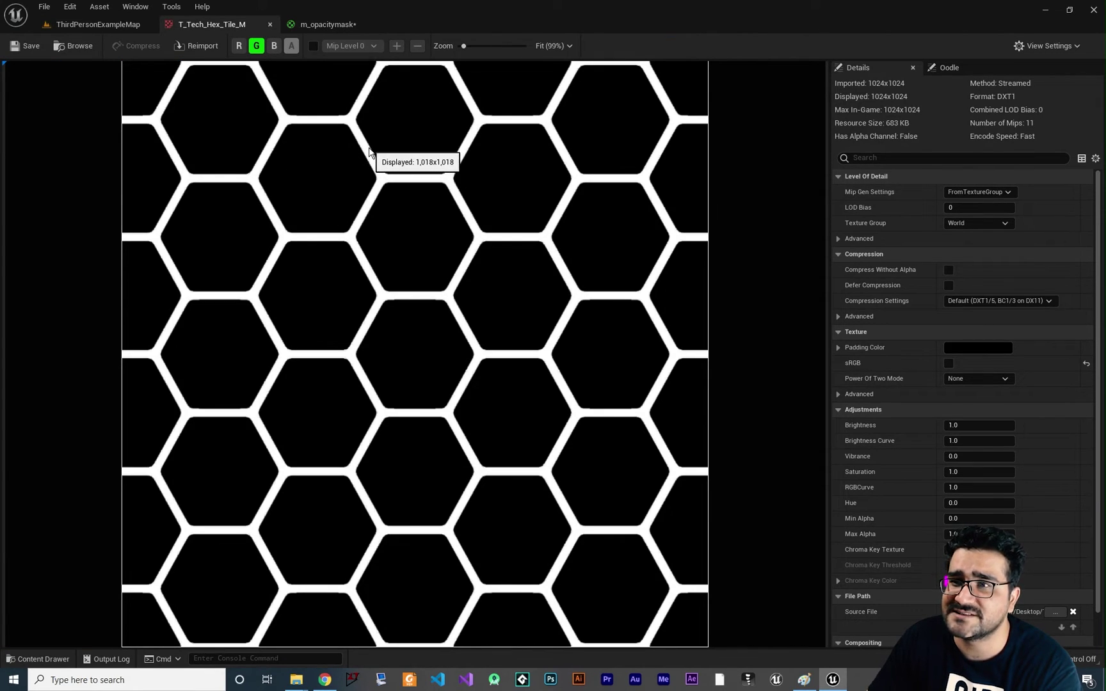
click(328, 25)
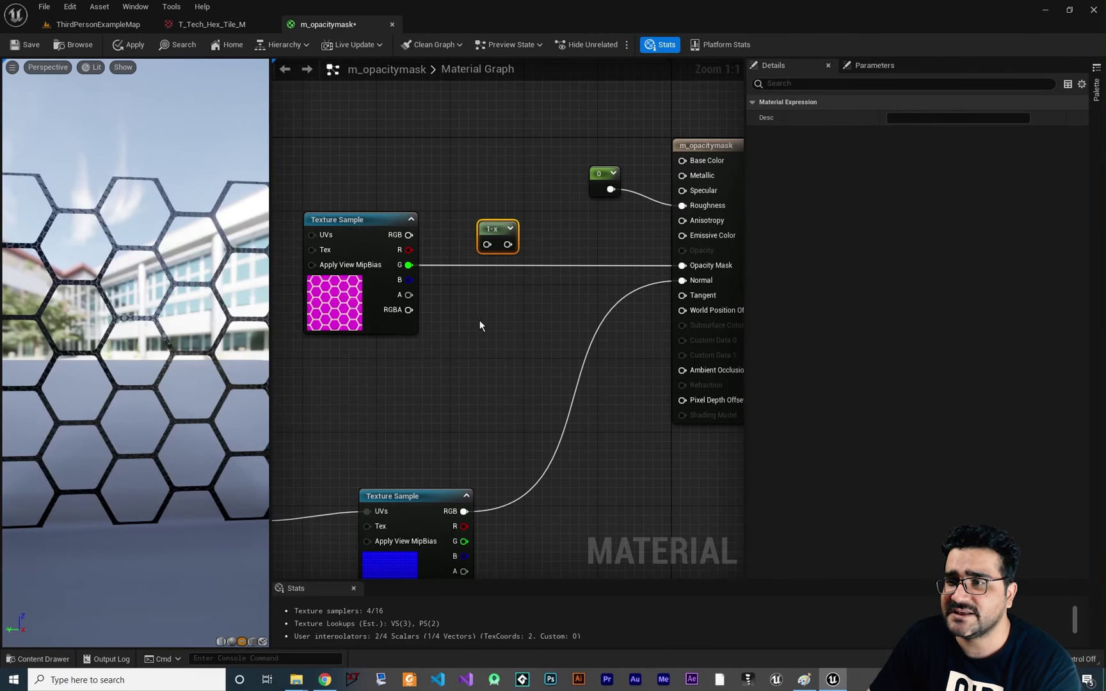
right_drag(480, 320, 474, 276)
right_click(474, 276)
text(min)
key(Return)
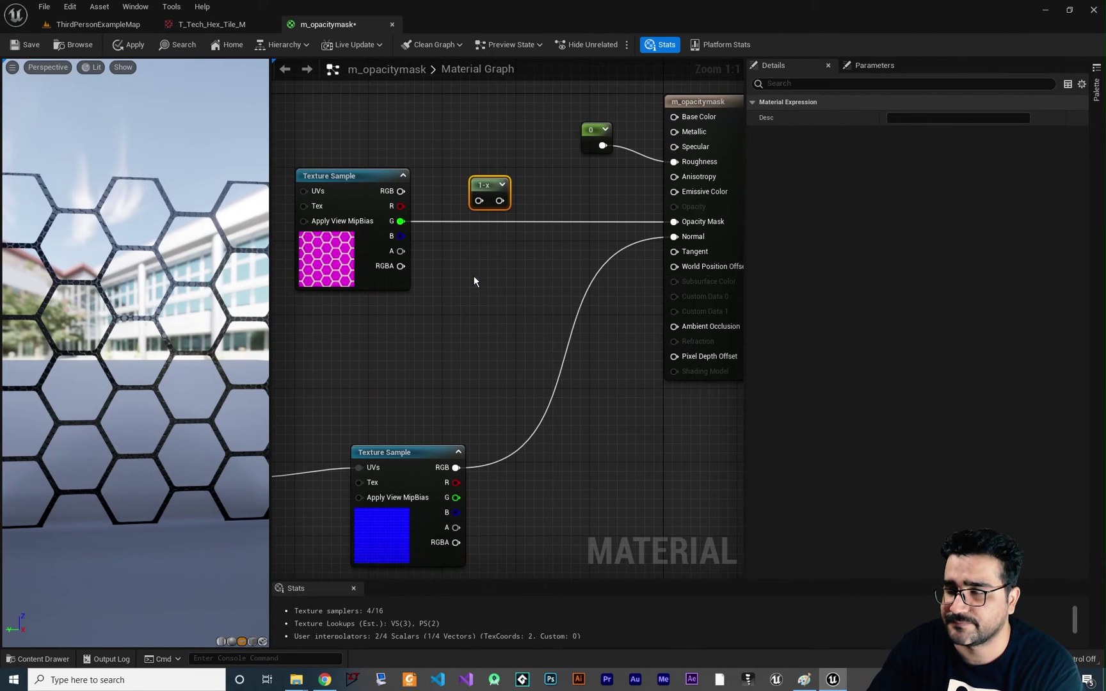
right_drag(501, 326, 522, 345)
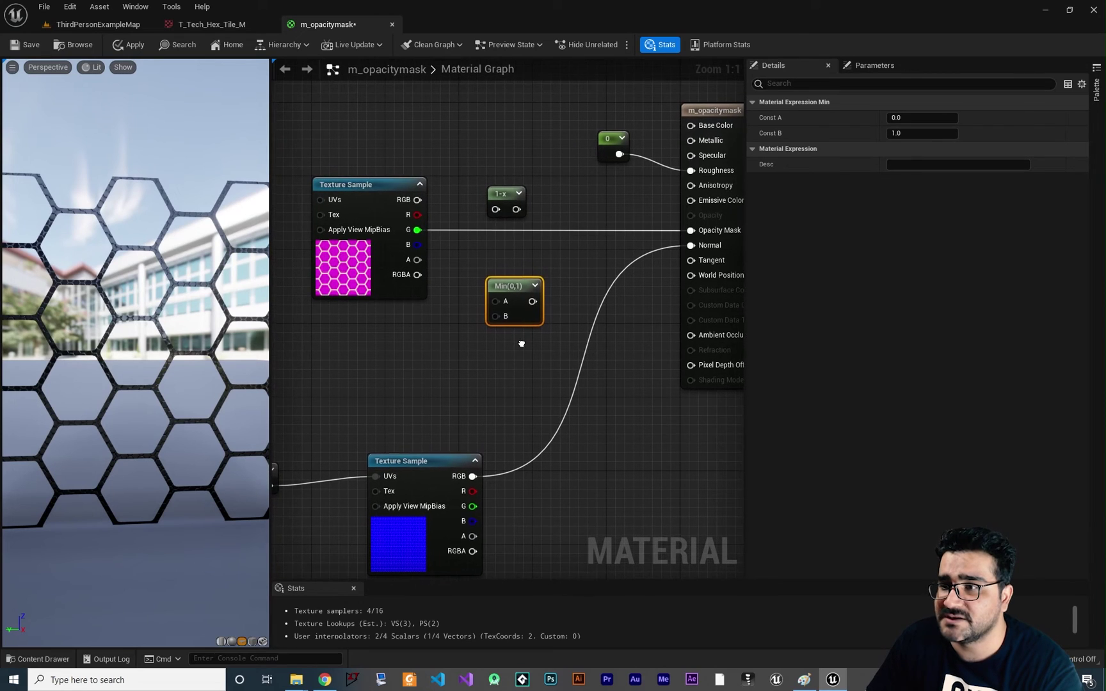
Try the Min node with Const A set to 1 and the mask's G output in B, and delete the node.
click(922, 117)
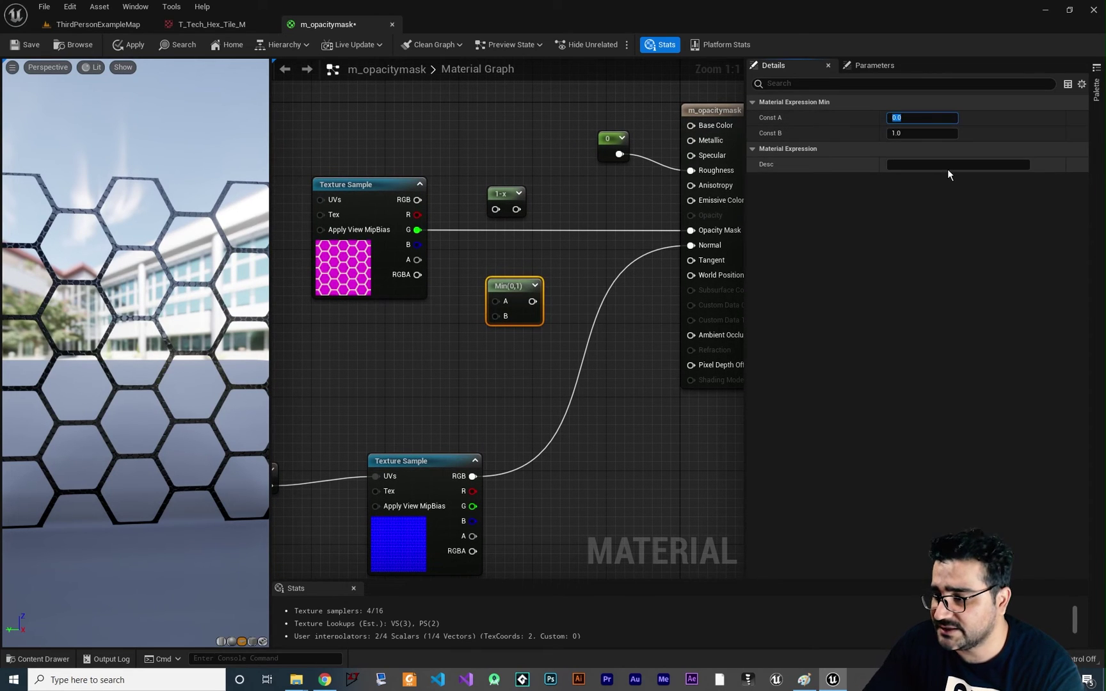
text(1)
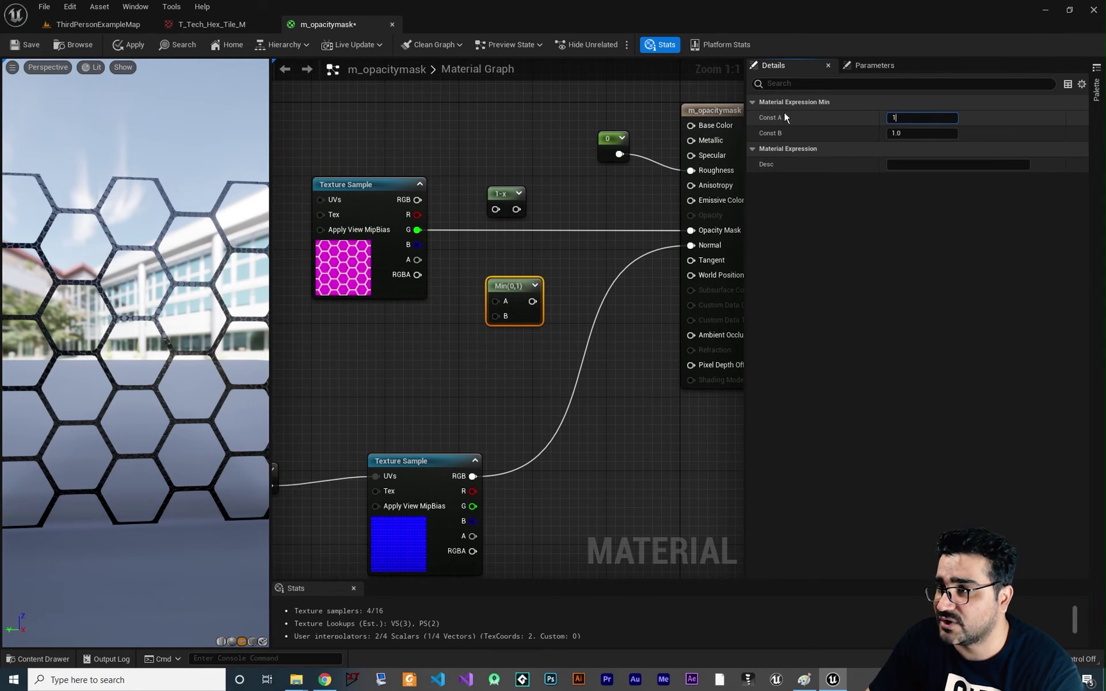
click(561, 287)
drag(419, 230, 496, 317)
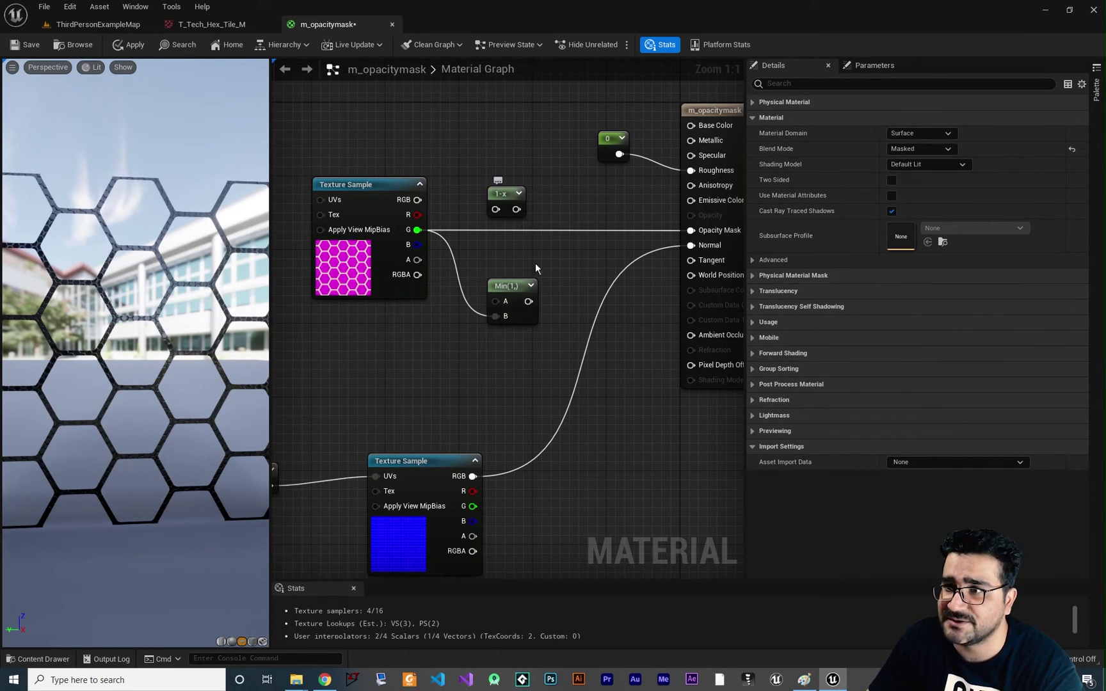
click(521, 310)
key(Delete)
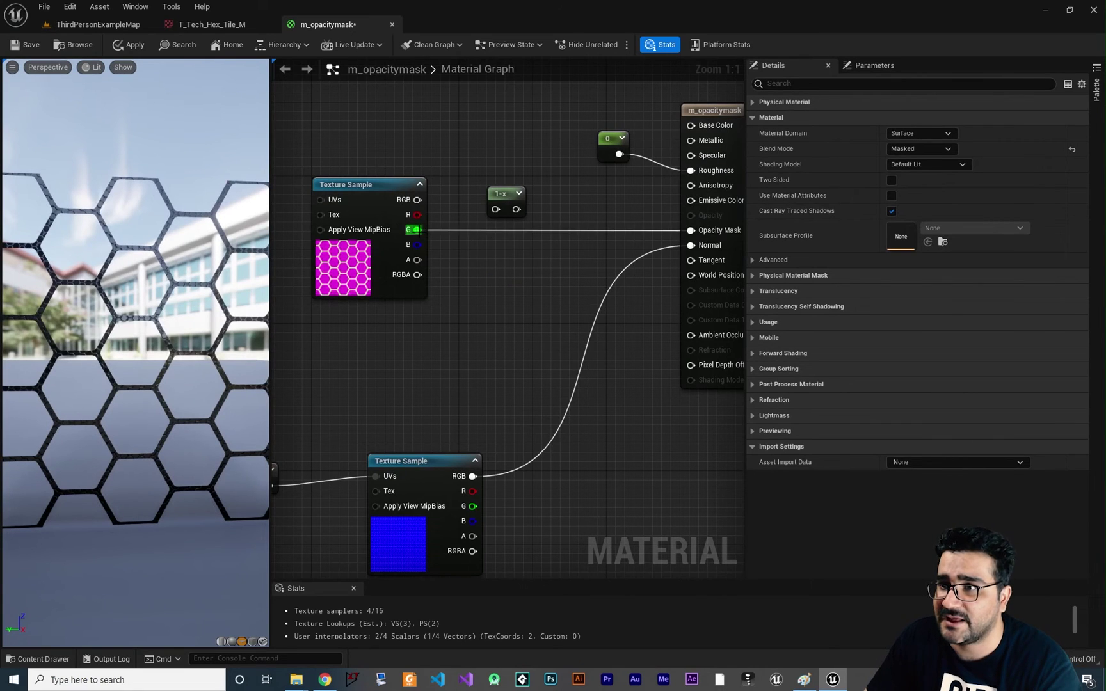
Route the mask texture's G output through the OneMinus node into Opacity Mask and check the preview plane.
drag(418, 230, 496, 210)
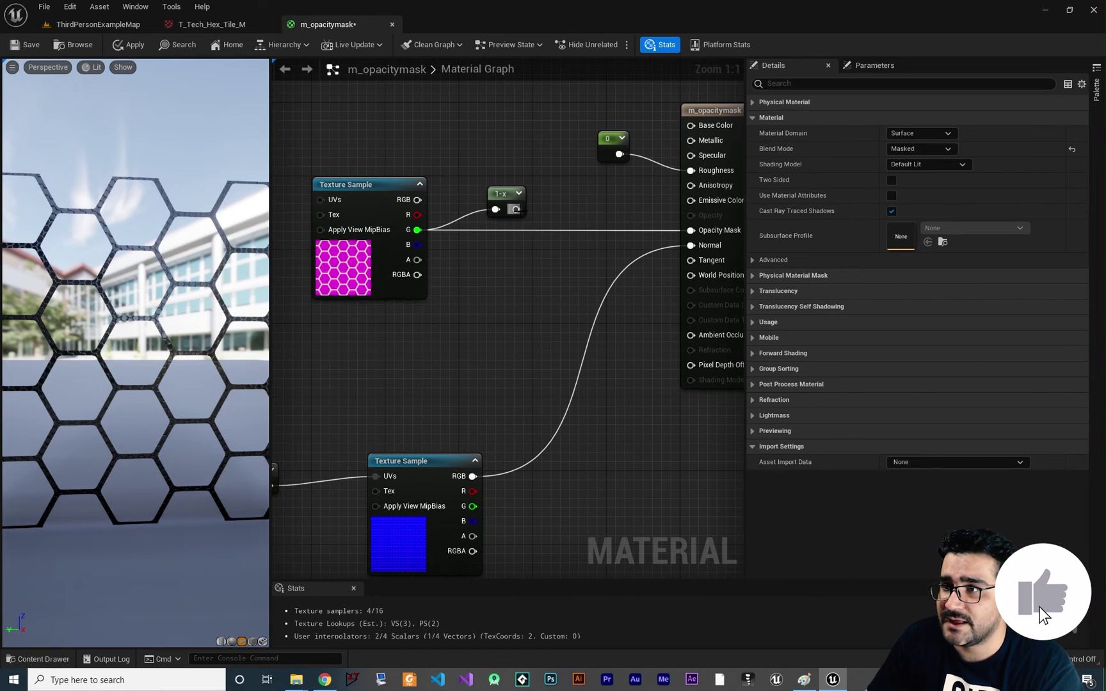
drag(516, 209, 694, 229)
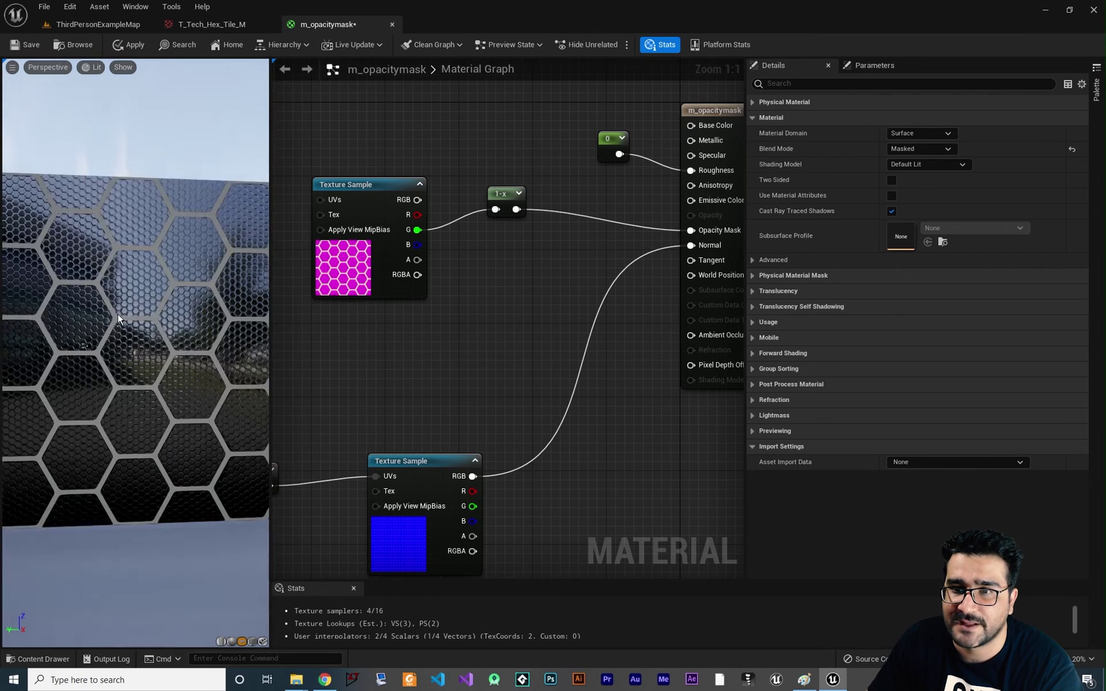
scroll(112, 317, up, 5)
scroll(109, 316, down, 5)
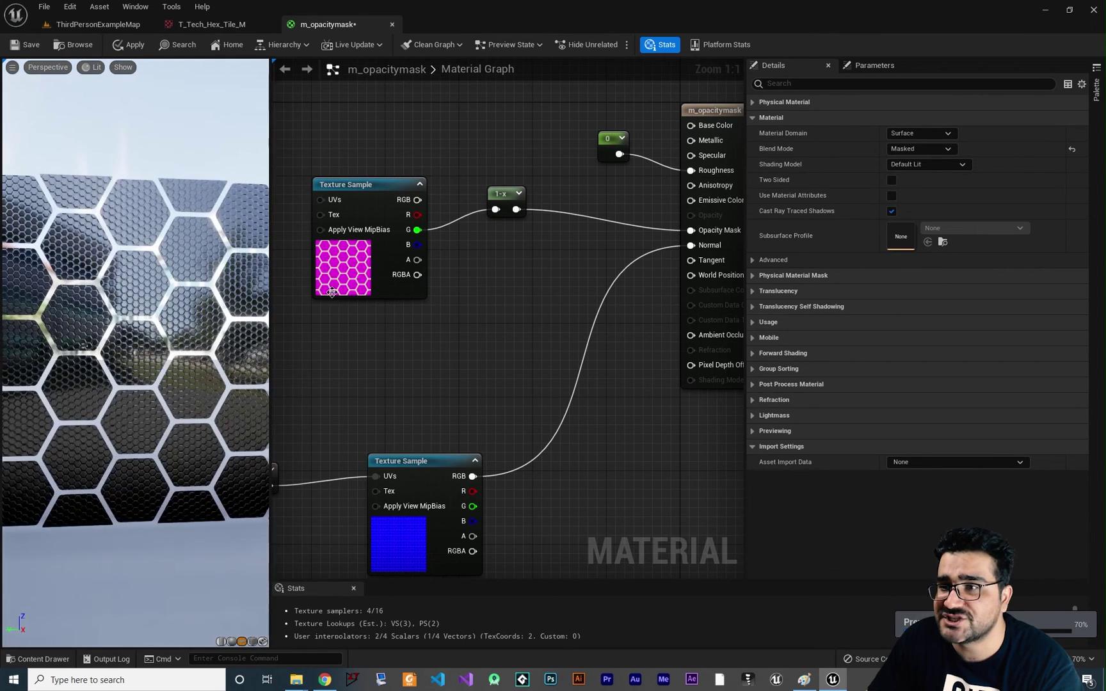
Compare the inverted cutouts on the preview plane with the T_Tech_Hex_Tile_M mask, examining the plane up close from several angles.
click(219, 29)
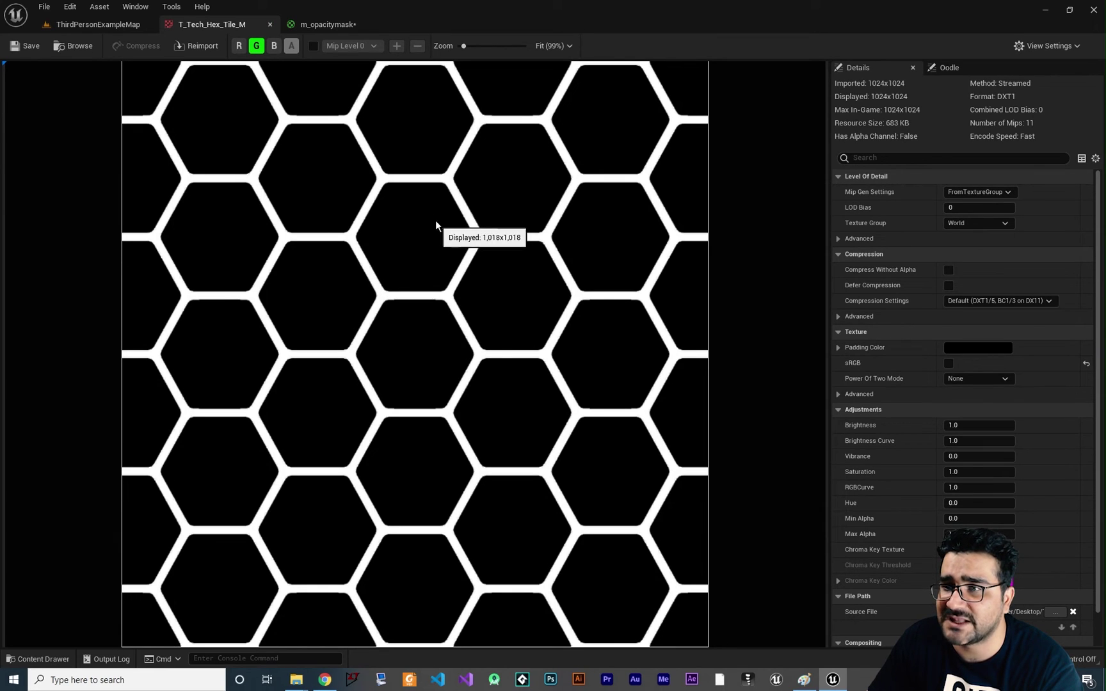
click(301, 25)
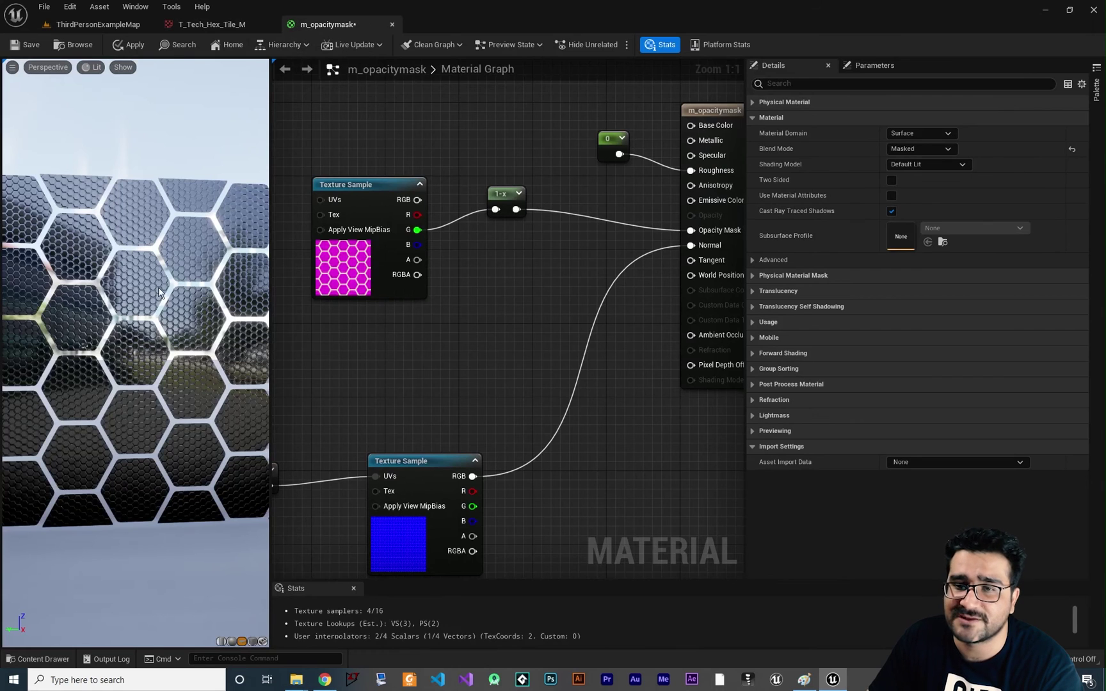
scroll(110, 293, up, 3)
scroll(117, 292, down, 3)
right_drag(127, 288, 127, 352)
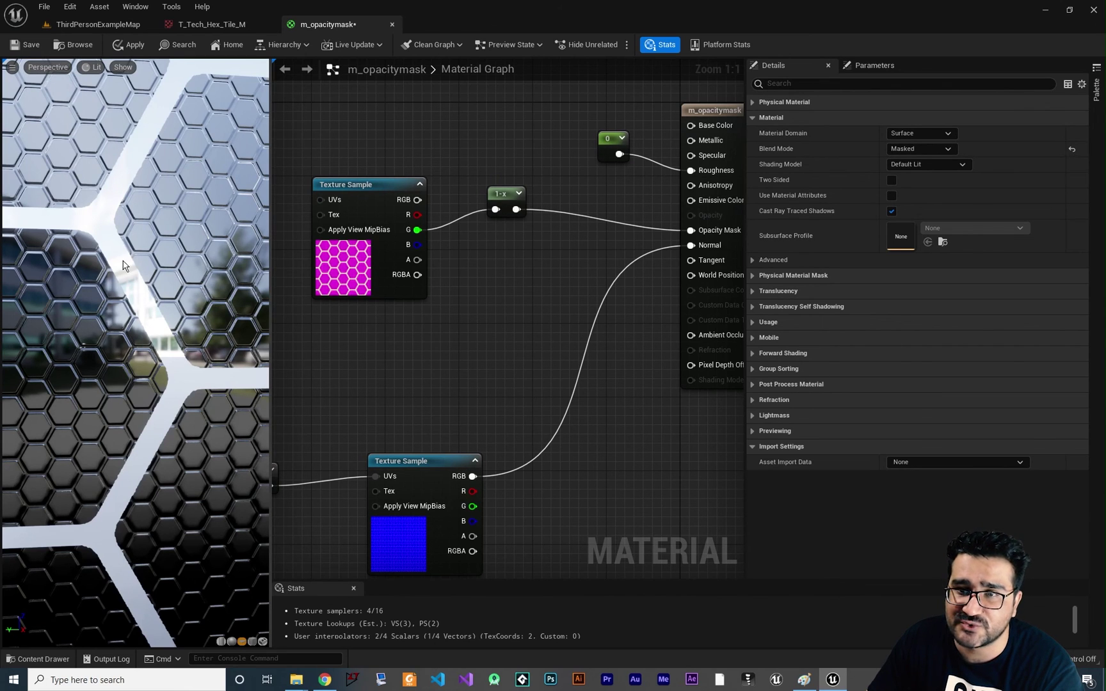
scroll(123, 266, down, 8)
middle_drag(160, 302, 110, 303)
scroll(160, 303, up, 8)
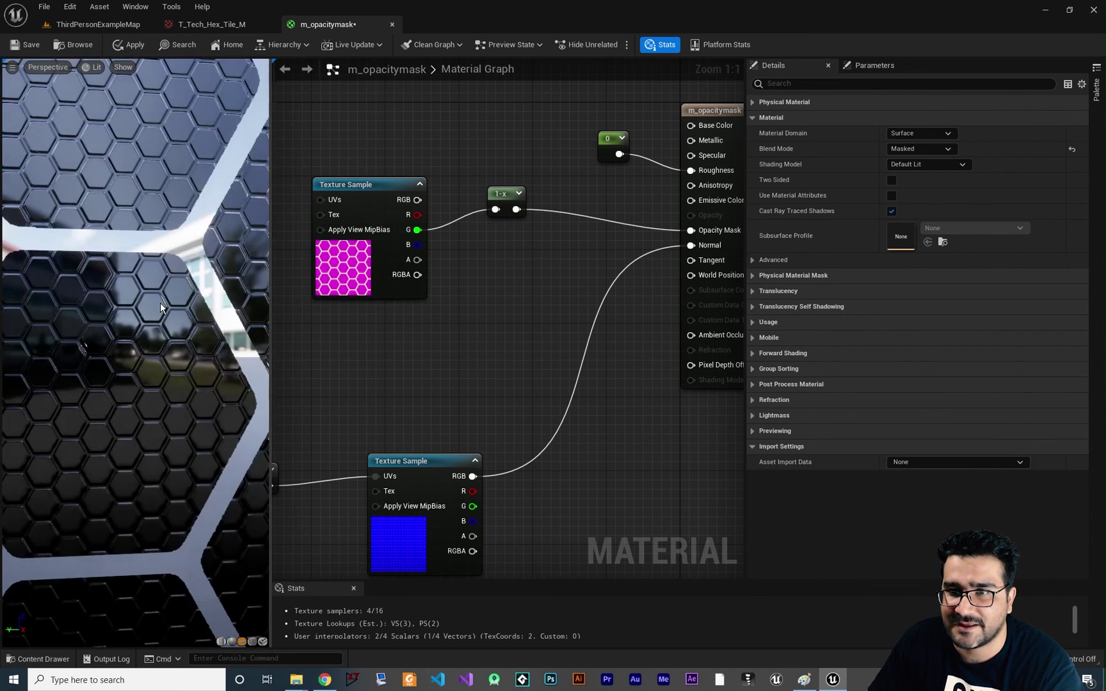
drag(160, 302, 130, 349)
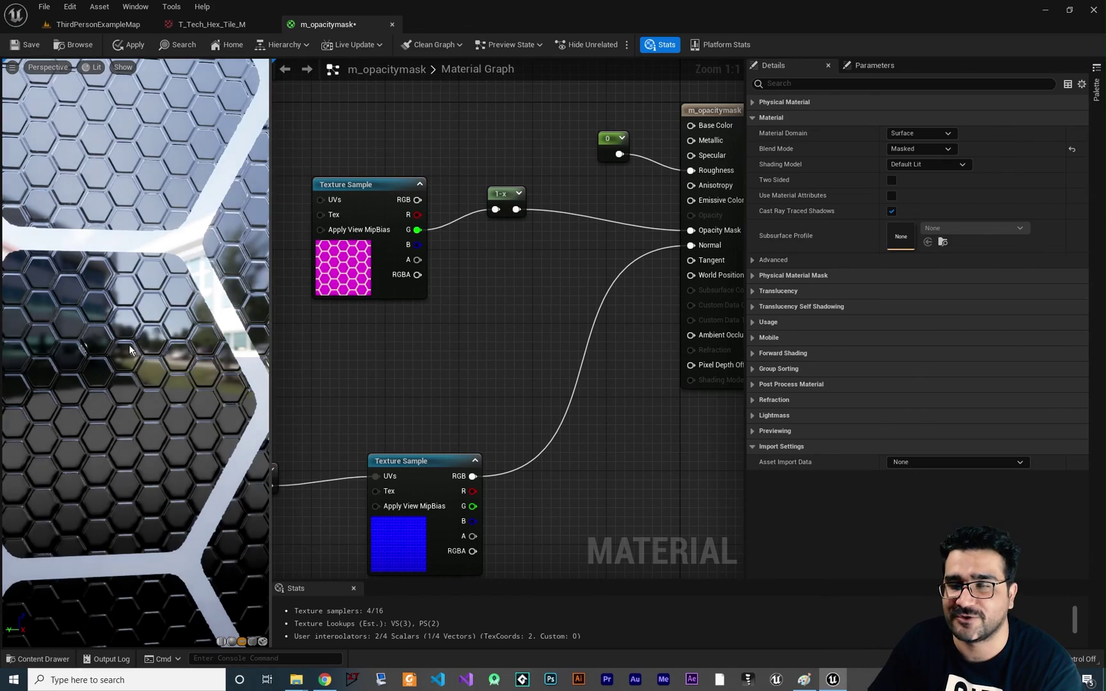